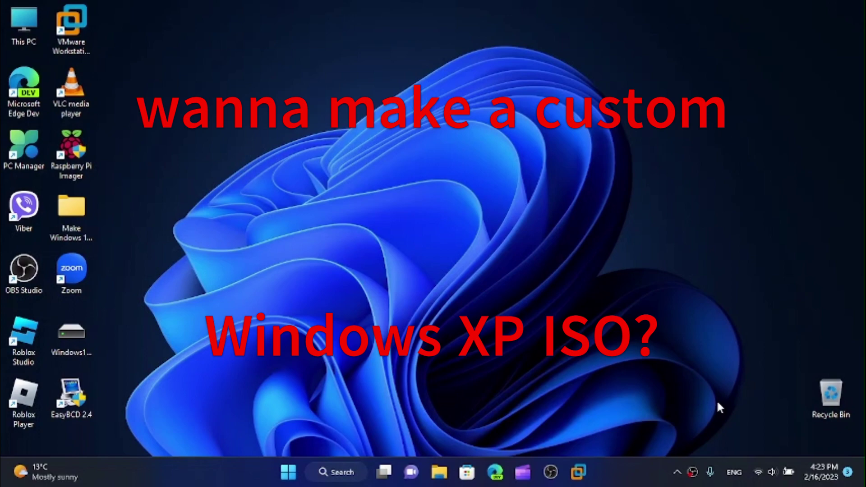
pyautogui.rightClick(692, 472)
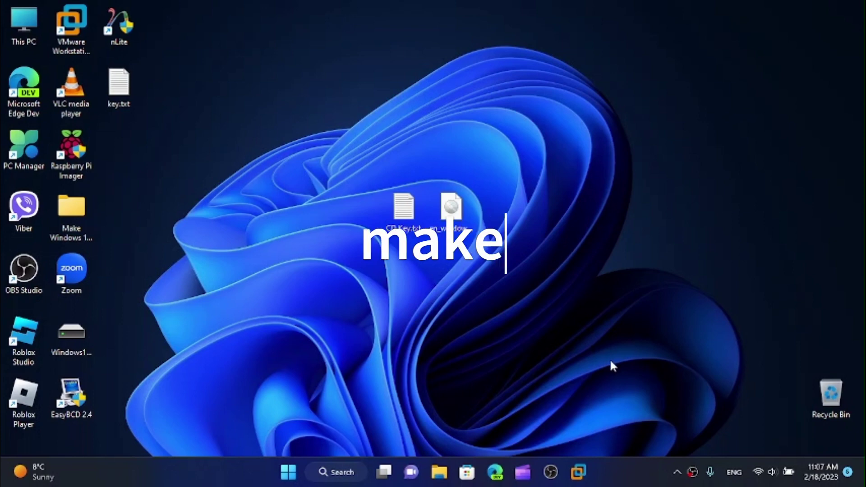
pyautogui.click(450, 217)
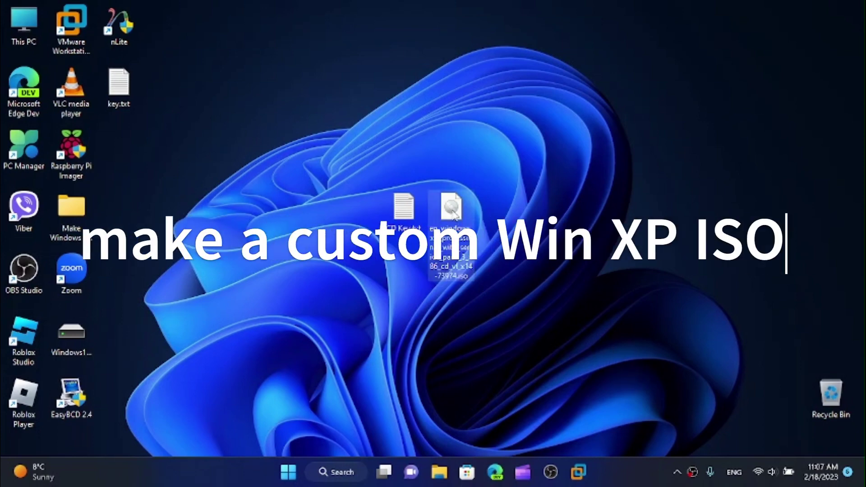
pyautogui.moveTo(450, 218)
pyautogui.mouseDown()
pyautogui.moveTo(604, 207)
pyautogui.moveTo(536, 175)
pyautogui.moveTo(498, 207)
pyautogui.moveTo(452, 215)
pyautogui.mouseUp()
pyautogui.click(543, 314)
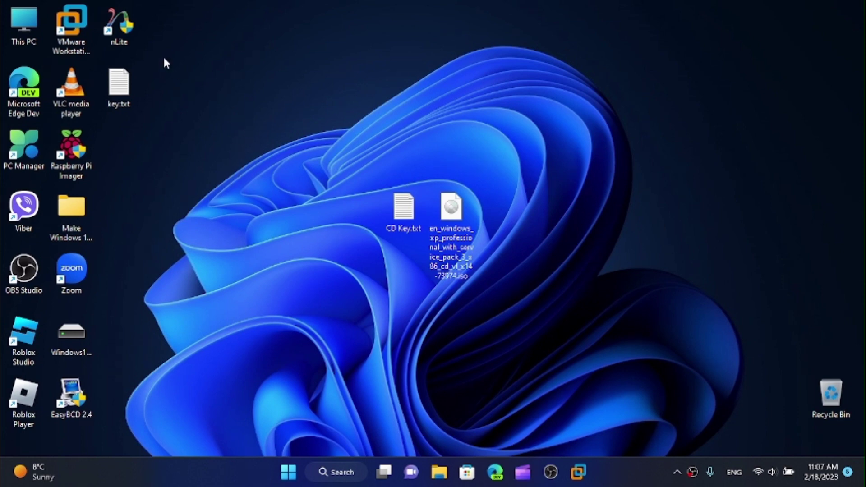
pyautogui.click(119, 25)
pyautogui.click(221, 93)
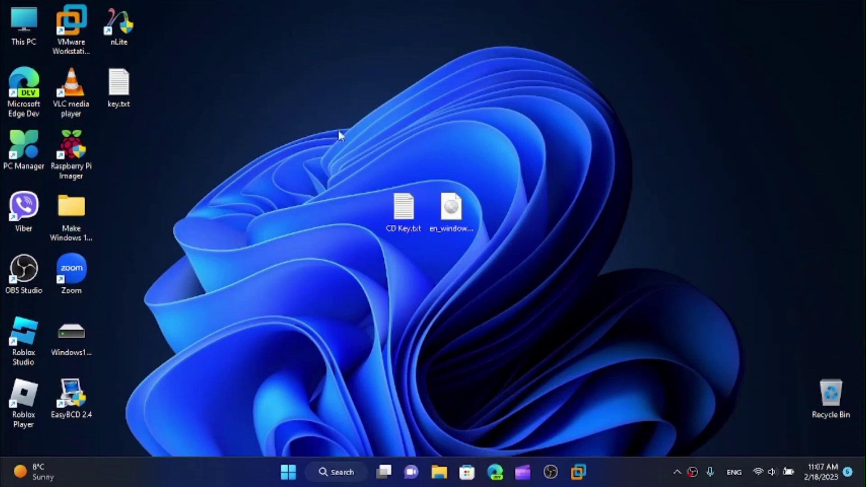
pyautogui.click(446, 204)
pyautogui.moveTo(457, 215); pyautogui.dragTo(502, 194)
pyautogui.moveTo(494, 160); pyautogui.dragTo(445, 218)
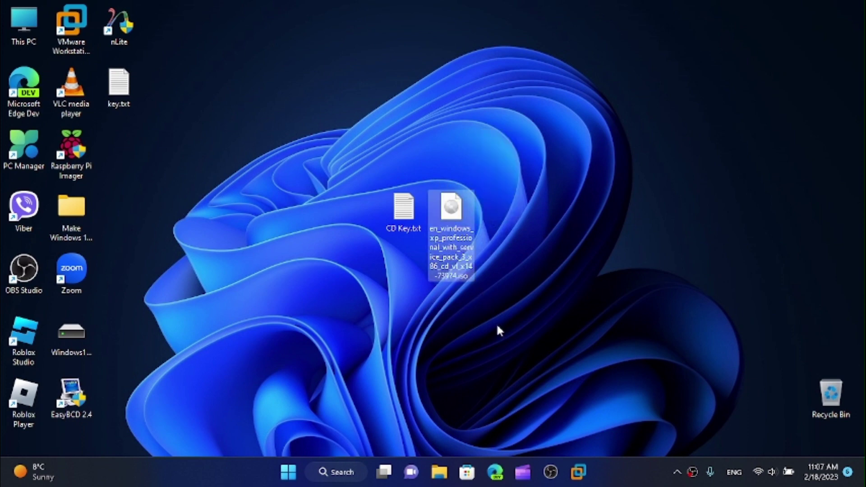
pyautogui.click(496, 323)
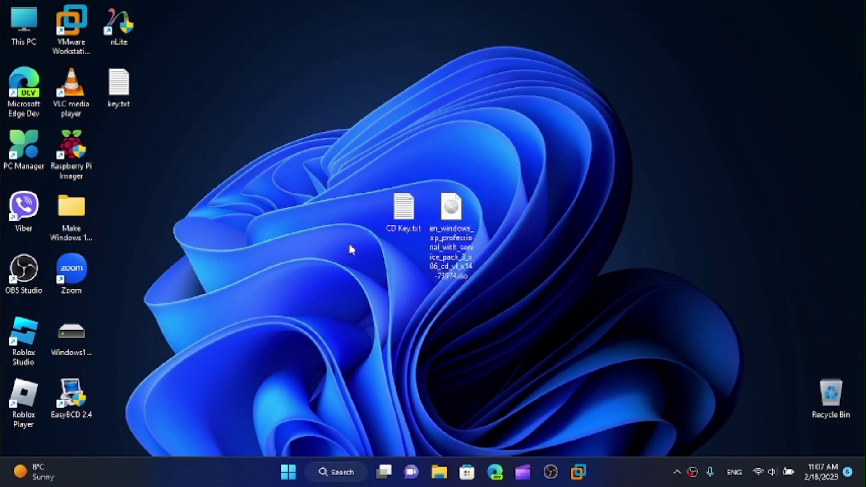
pyautogui.click(139, 30)
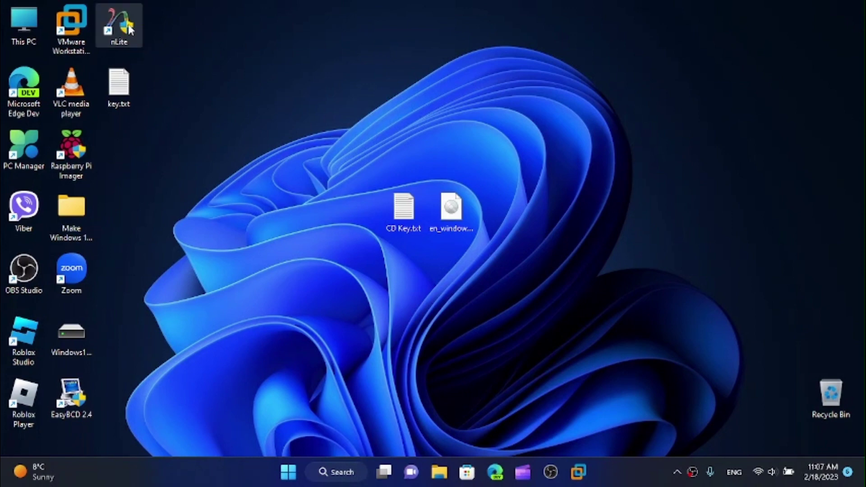
pyautogui.moveTo(284, 90); pyautogui.dragTo(510, 237)
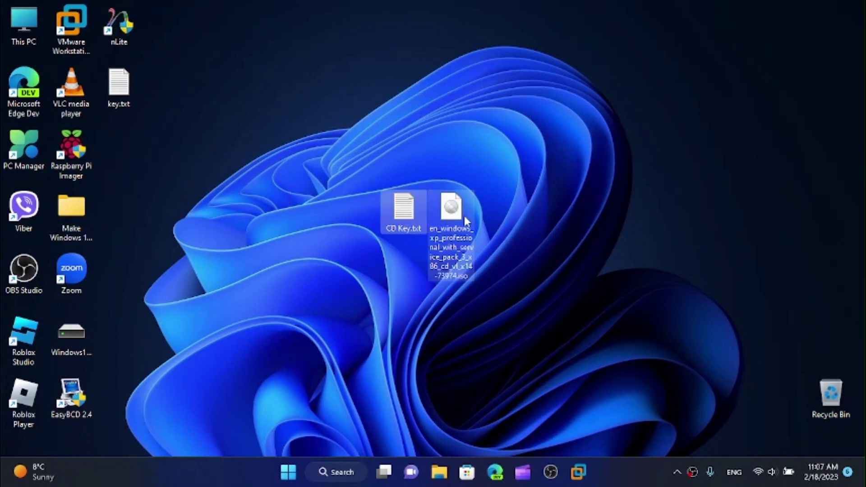
# Extract the Windows XP Professional SP3 ISO with 7-Zip into a folder of the same name and place that folder beside the ISO
pyautogui.click(451, 207)
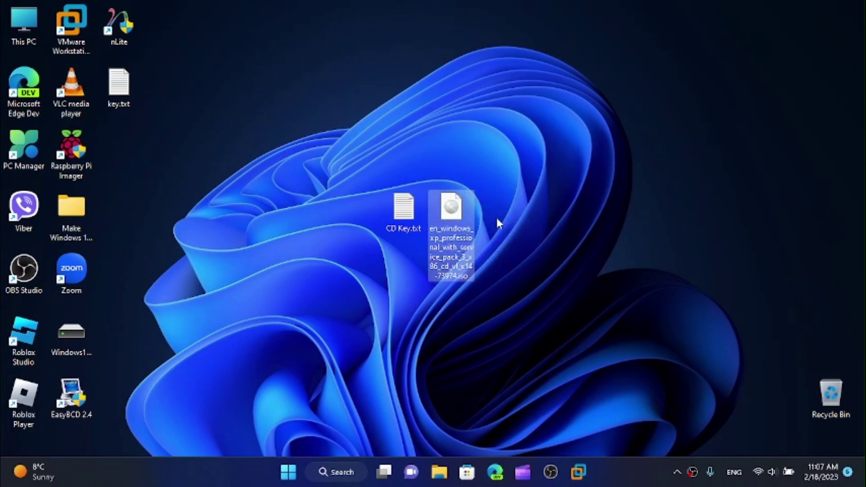
pyautogui.rightClick(462, 208)
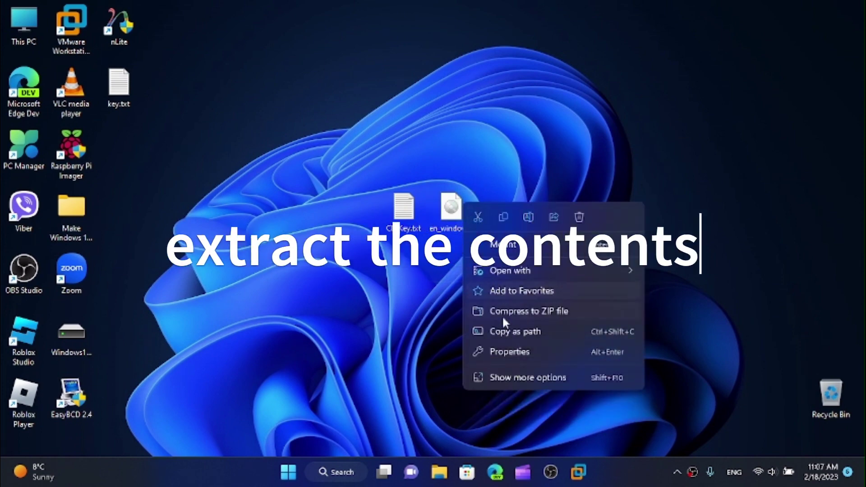
pyautogui.click(511, 379)
pyautogui.moveTo(552, 162)
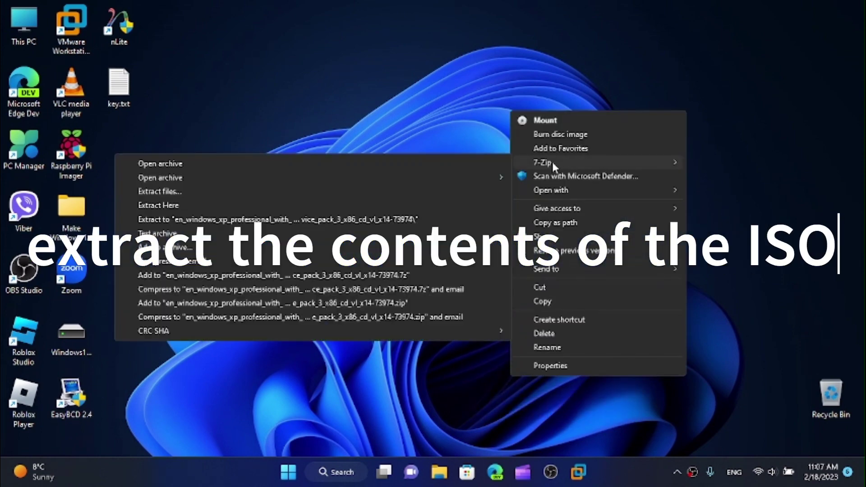
pyautogui.click(227, 220)
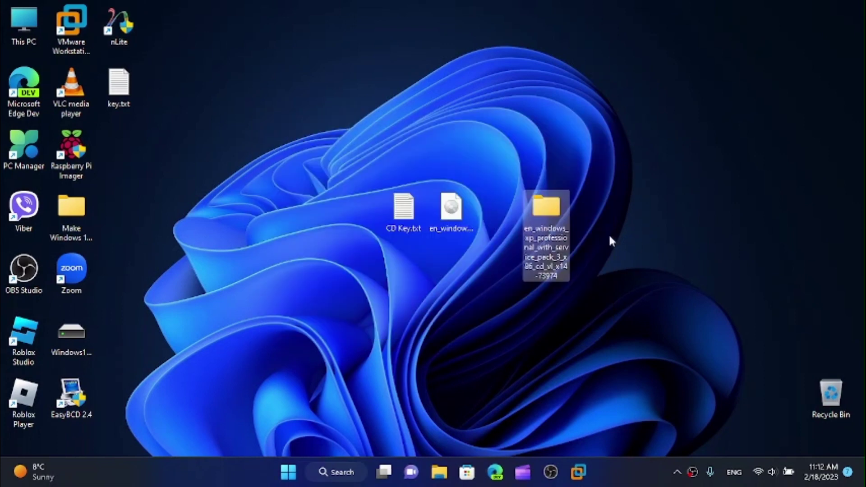
pyautogui.moveTo(555, 228); pyautogui.dragTo(507, 227)
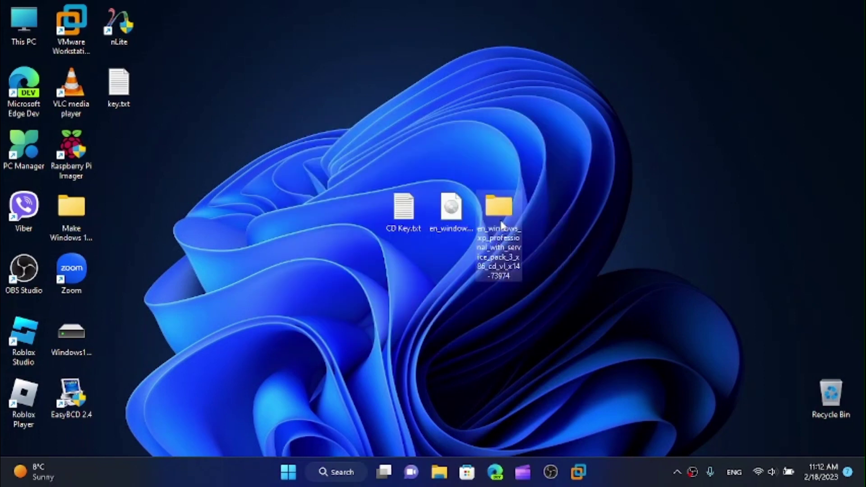
pyautogui.rightClick(692, 482)
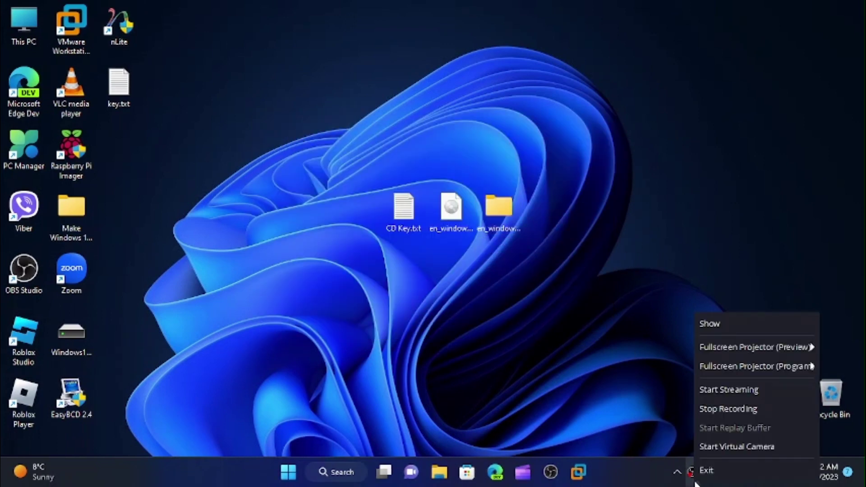
pyautogui.click(650, 429)
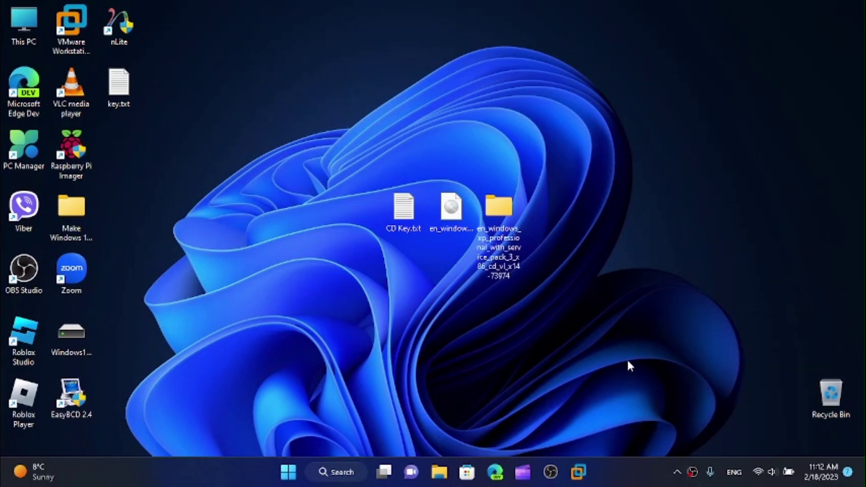
pyautogui.moveTo(594, 305); pyautogui.dragTo(496, 221)
pyautogui.click(493, 209)
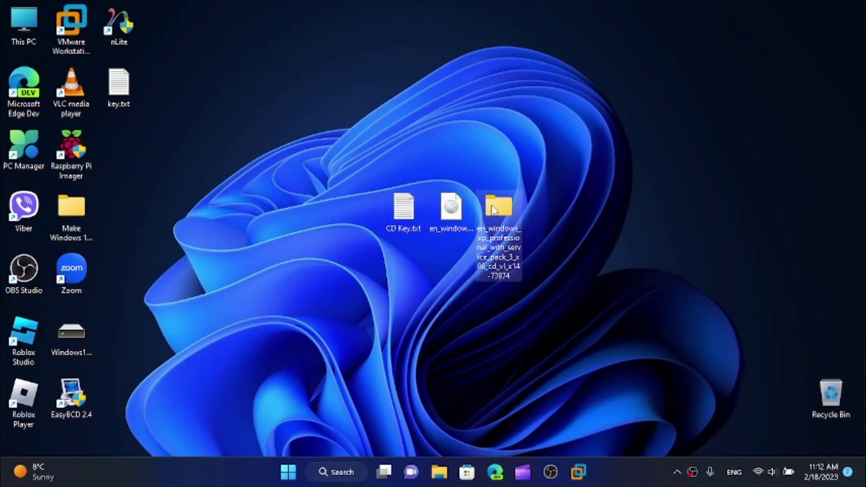
pyautogui.click(451, 207)
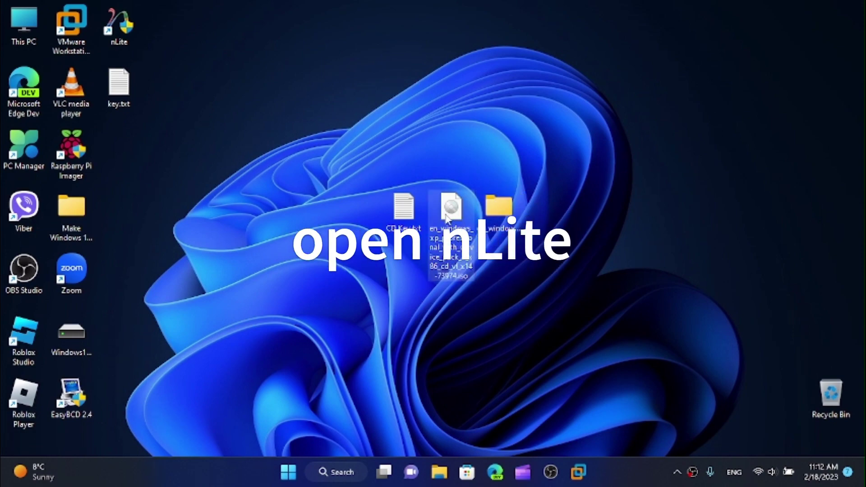
# Launch nLite and set the folder extracted from the Windows XP ISO as the Windows installation to customize
pyautogui.doubleClick(118, 28)
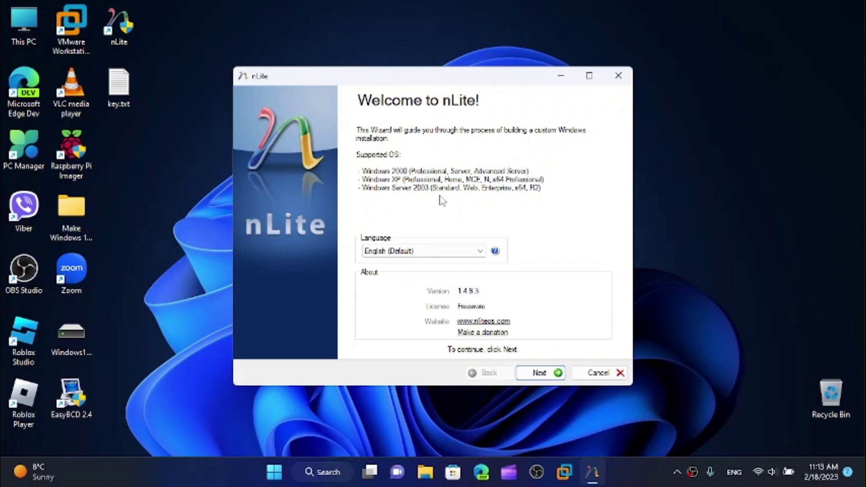
pyautogui.click(536, 373)
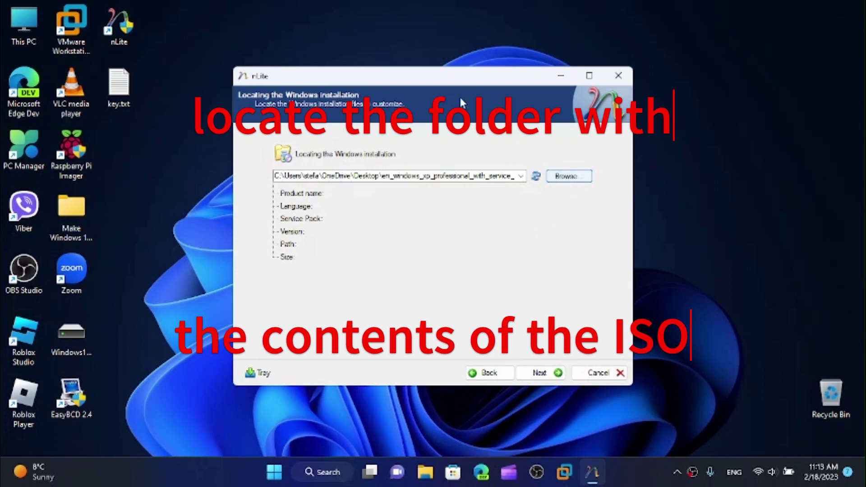
pyautogui.click(563, 176)
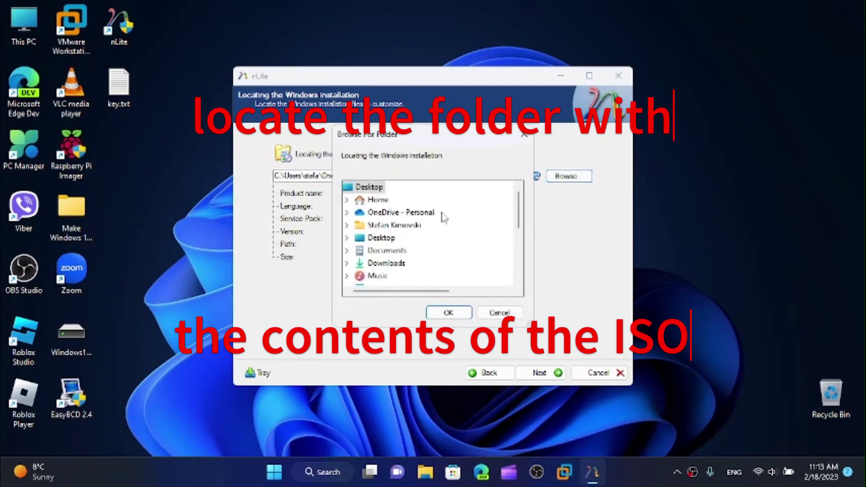
pyautogui.scroll(-4, 387, 252)
pyautogui.click(408, 276)
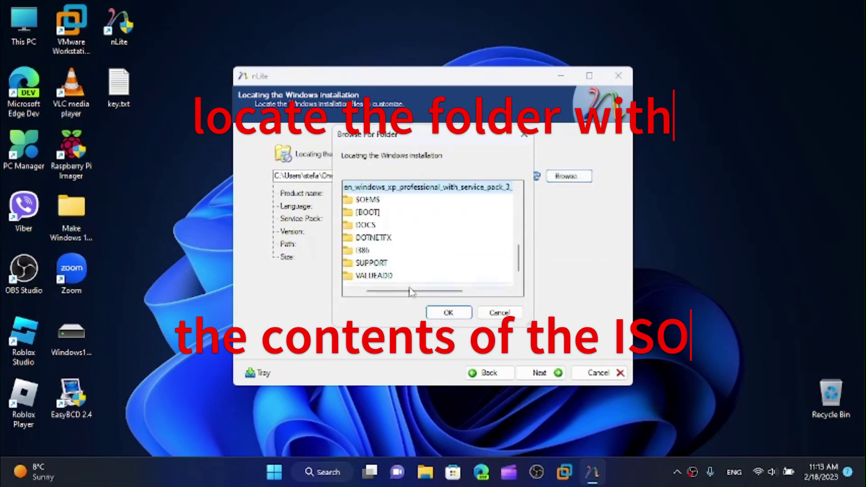
pyautogui.press('Return')
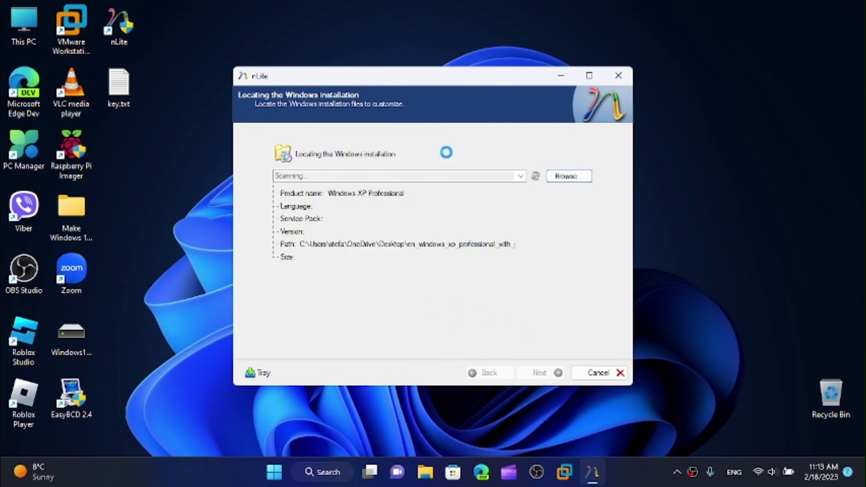
# Continue with the located Windows installation and go on to task selection without loading a preset
pyautogui.moveTo(393, 78); pyautogui.dragTo(226, 96)
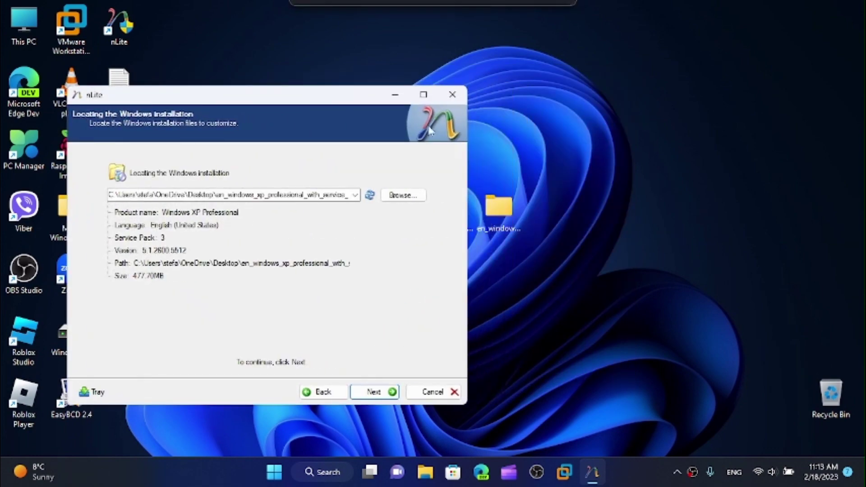
pyautogui.moveTo(278, 104); pyautogui.dragTo(412, 87)
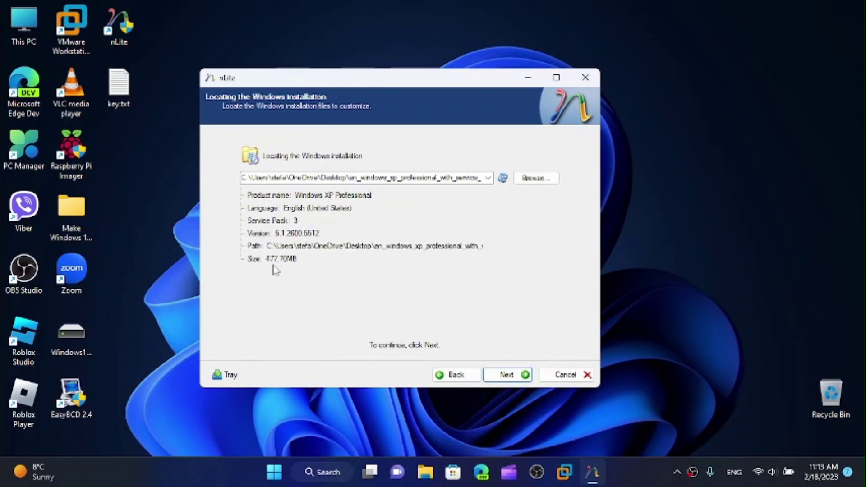
pyautogui.click(501, 382)
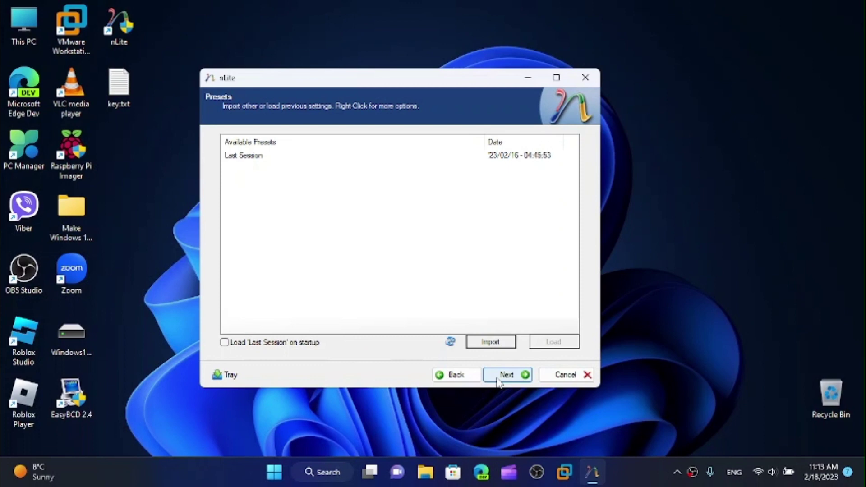
pyautogui.click(498, 382)
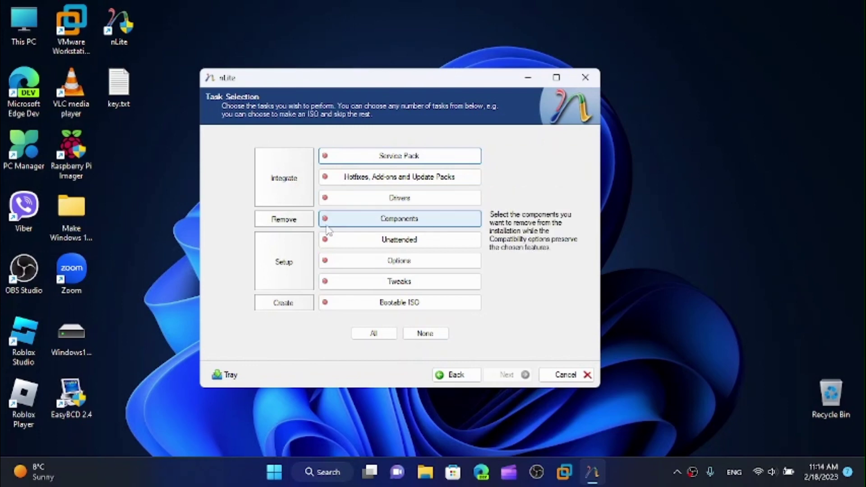
# Enable the Components, Unattended, Options, Tweaks and Bootable ISO tasks, accepting that previous unattended settings are overwritten
pyautogui.click(394, 225)
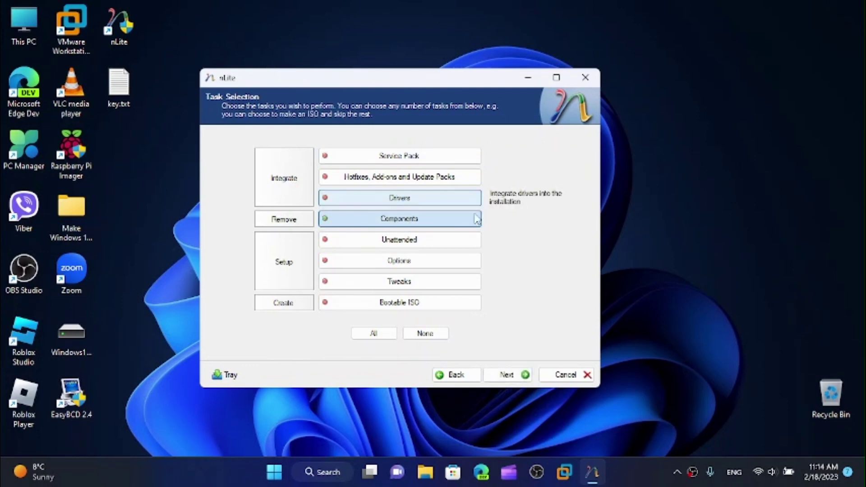
pyautogui.click(360, 247)
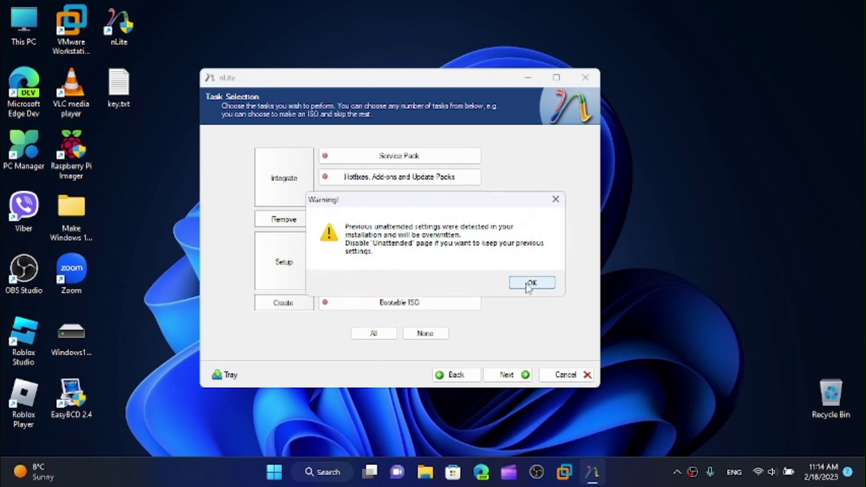
pyautogui.click(529, 283)
pyautogui.click(409, 268)
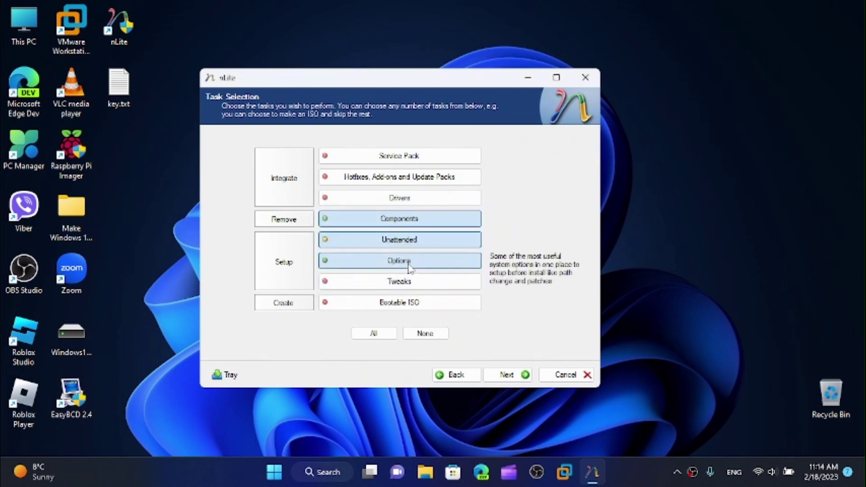
pyautogui.click(394, 285)
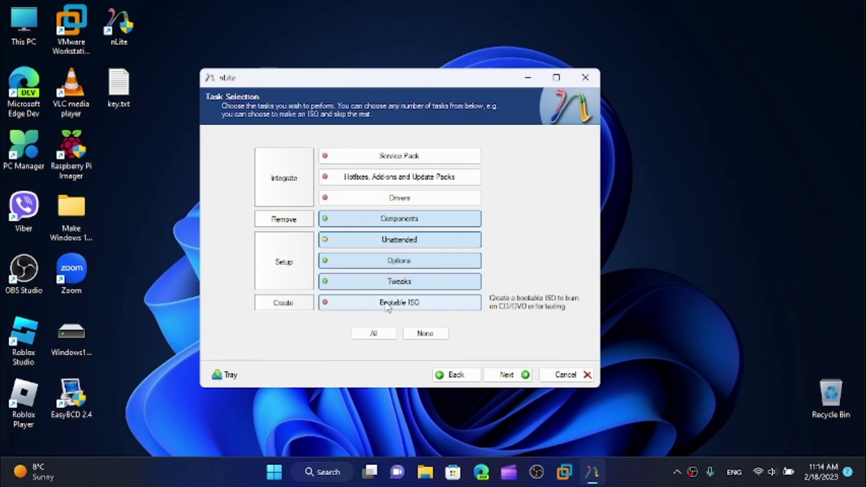
pyautogui.click(357, 308)
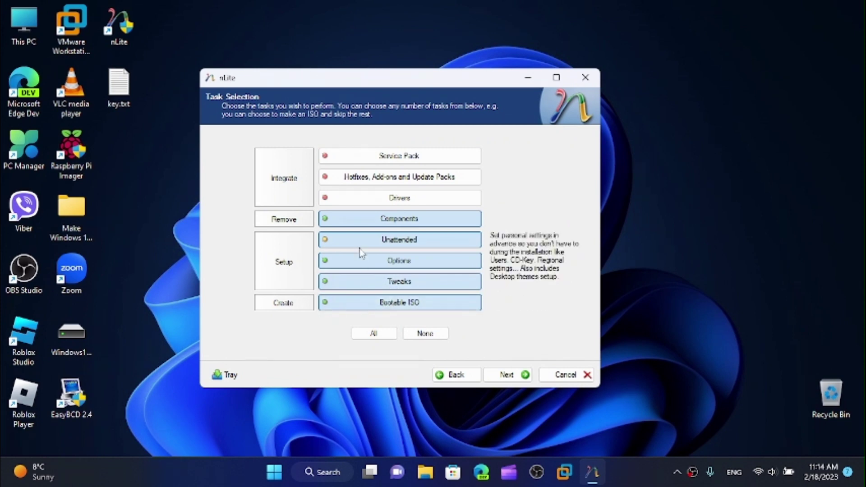
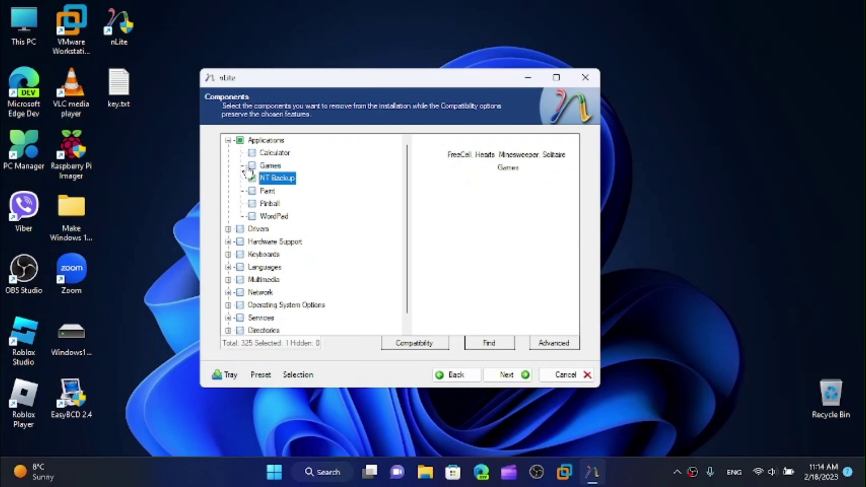
# Mark Games for removal among the application components and collapse the Applications group
pyautogui.click(252, 166)
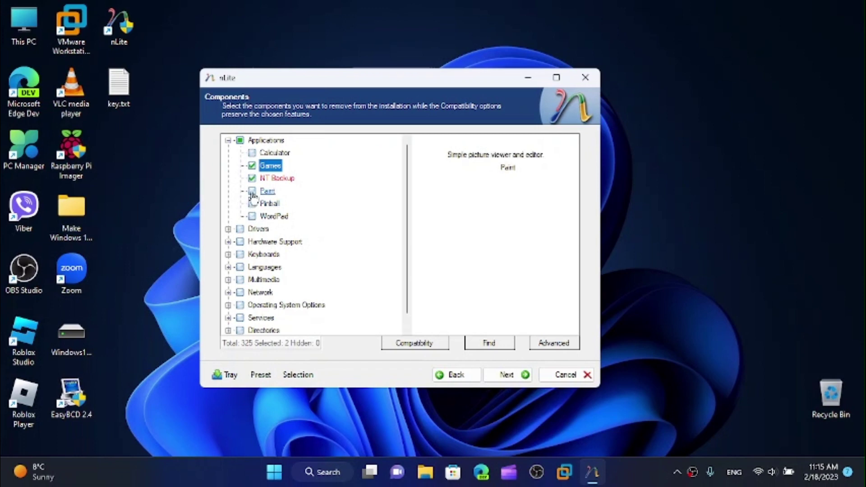
pyautogui.click(227, 141)
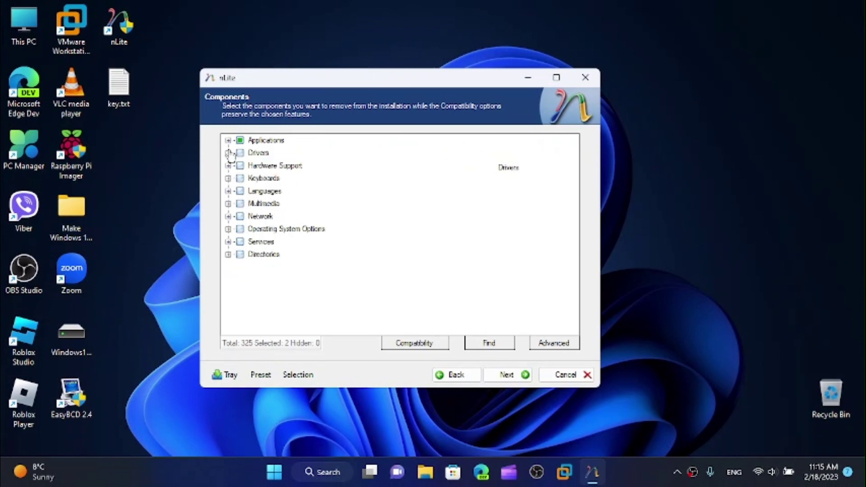
# Examine the removable components listed under Drivers, Hardware Support and Keyboards, collapsing each group again
pyautogui.click(227, 151)
pyautogui.scroll(-5, 276, 213)
pyautogui.scroll(5, 261, 189)
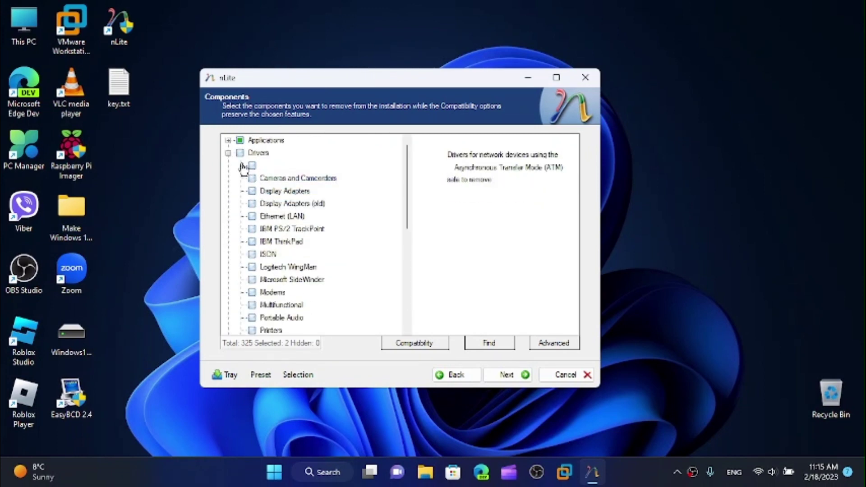
pyautogui.click(228, 153)
pyautogui.click(228, 166)
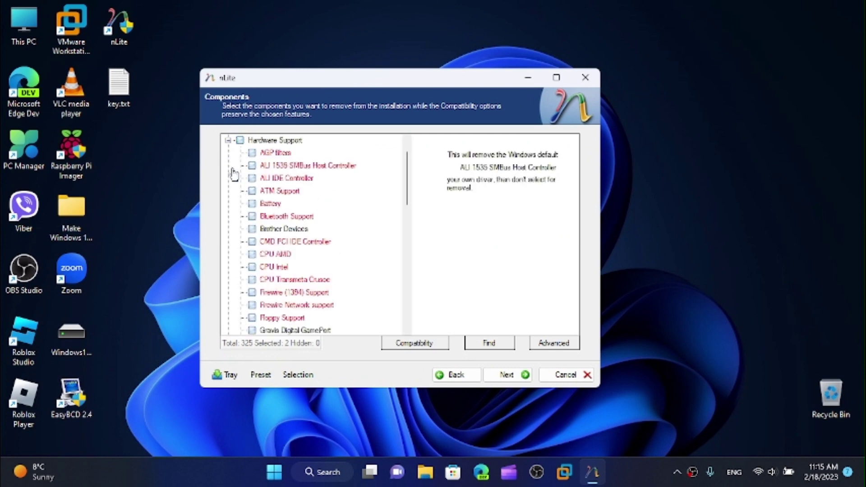
pyautogui.scroll(-5, 271, 189)
pyautogui.scroll(4, 243, 181)
pyautogui.scroll(2, 243, 181)
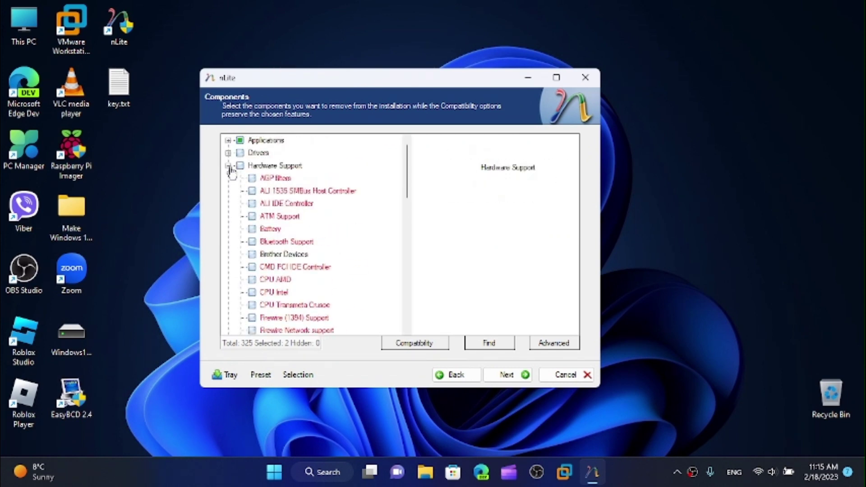
pyautogui.click(228, 166)
pyautogui.click(228, 178)
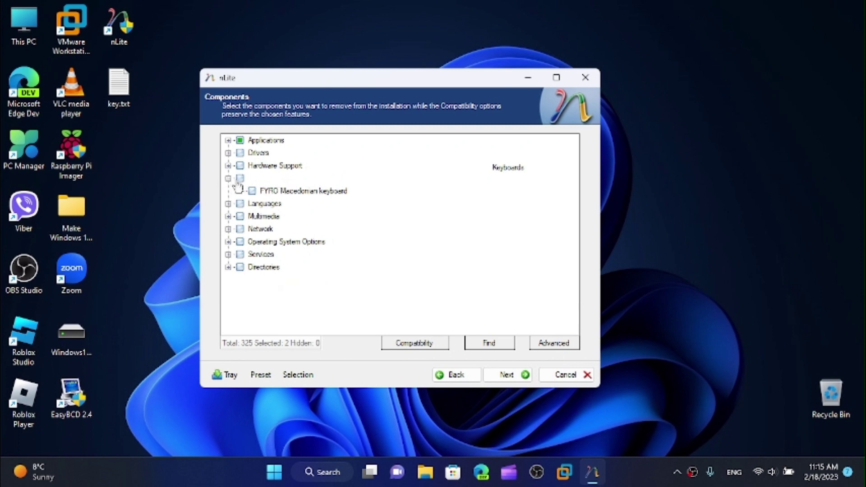
pyautogui.click(228, 178)
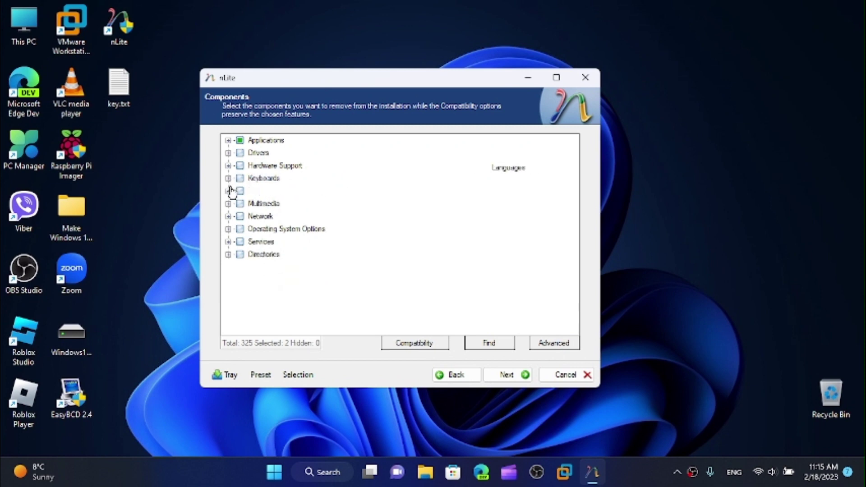
# Mark all Western Europe and United States languages for removal and collapse the Languages group
pyautogui.click(228, 191)
pyautogui.click(238, 203)
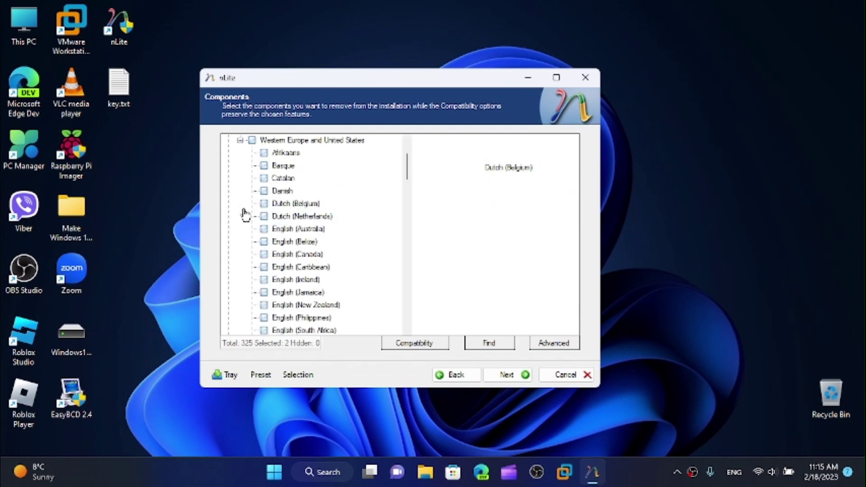
pyautogui.scroll(1, 246, 212)
pyautogui.click(252, 179)
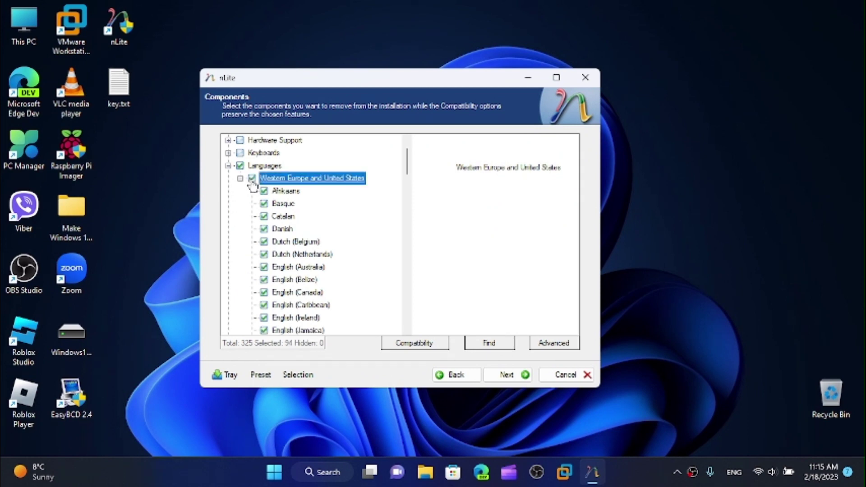
pyautogui.click(227, 166)
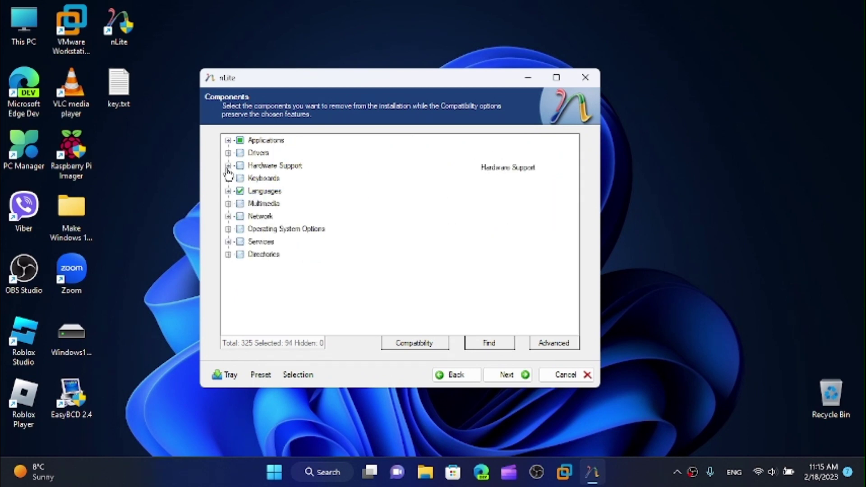
# Mark Tablet PC for removal among the multimedia components and collapse the Multimedia group
pyautogui.click(228, 203)
pyautogui.scroll(-4, 284, 225)
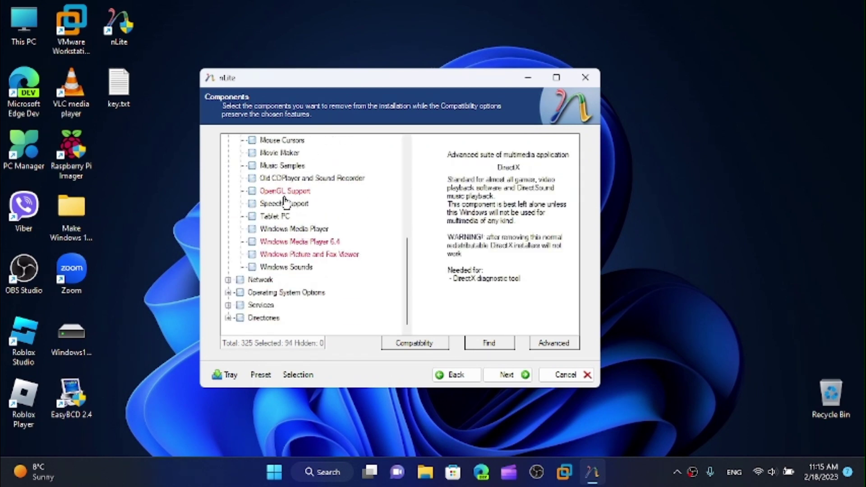
pyautogui.scroll(2, 283, 214)
pyautogui.scroll(-2, 275, 218)
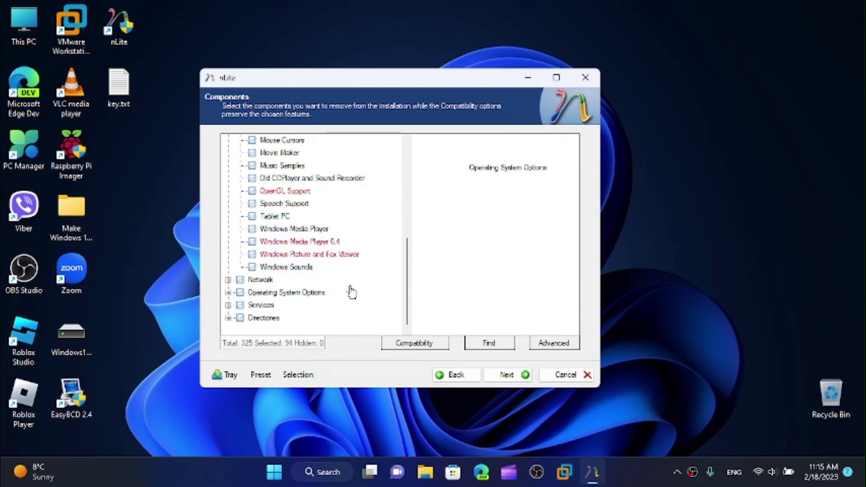
pyautogui.click(252, 217)
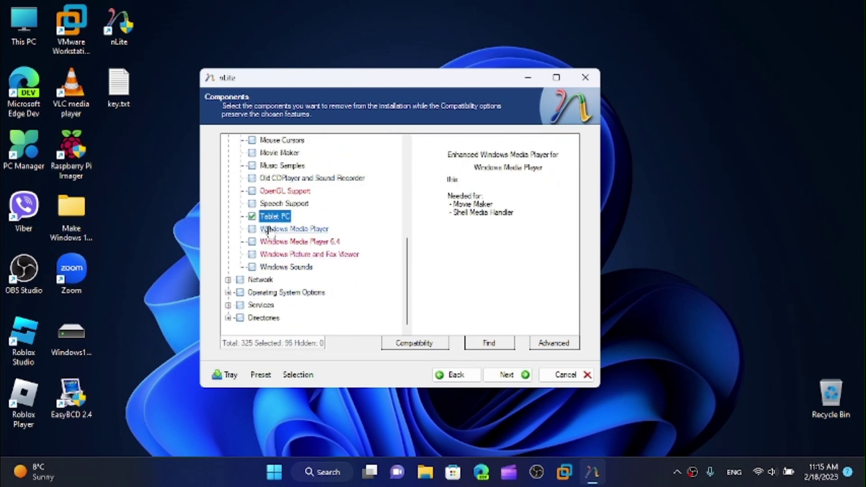
pyautogui.scroll(2, 253, 273)
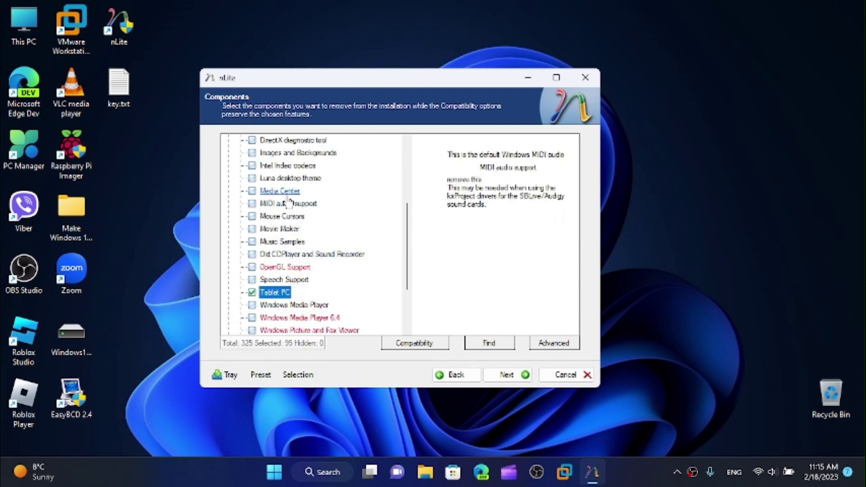
pyautogui.scroll(1, 277, 235)
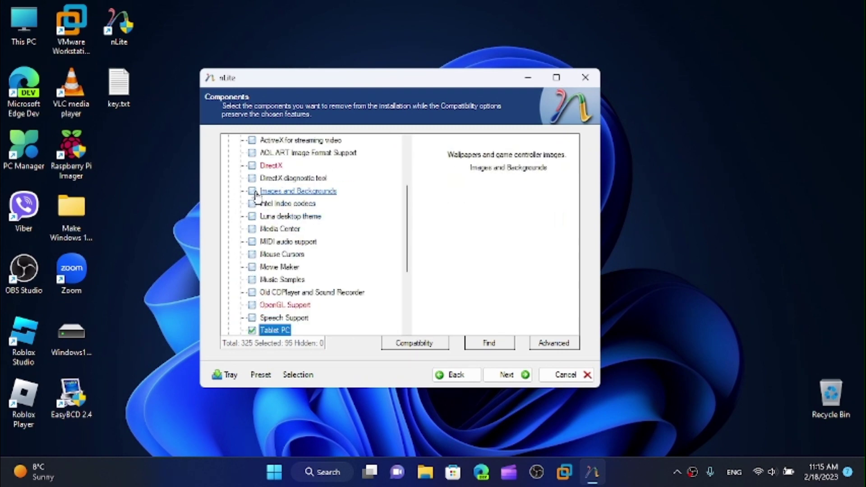
pyautogui.scroll(2, 252, 195)
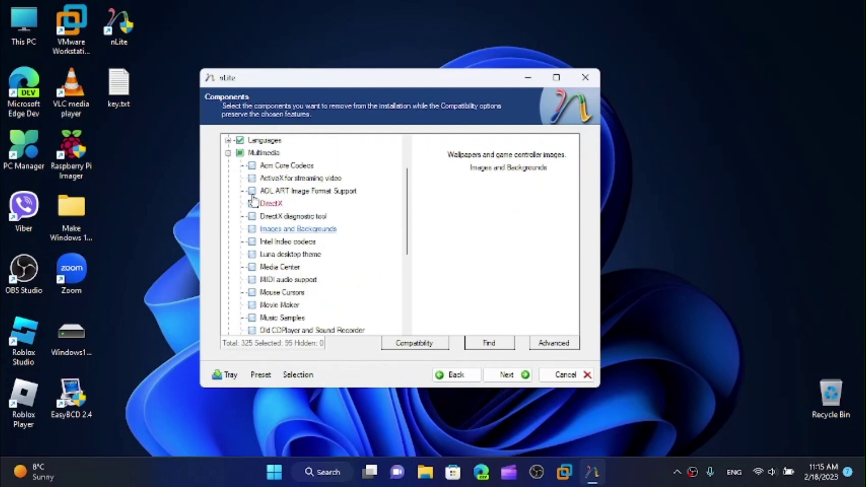
pyautogui.click(228, 192)
# Examine the removable components listed under Network and collapse the group again
pyautogui.click(228, 218)
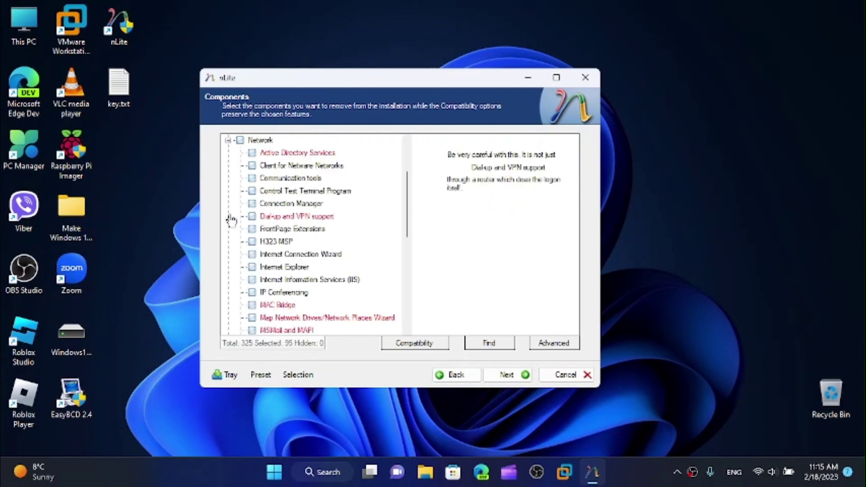
pyautogui.scroll(-7, 275, 225)
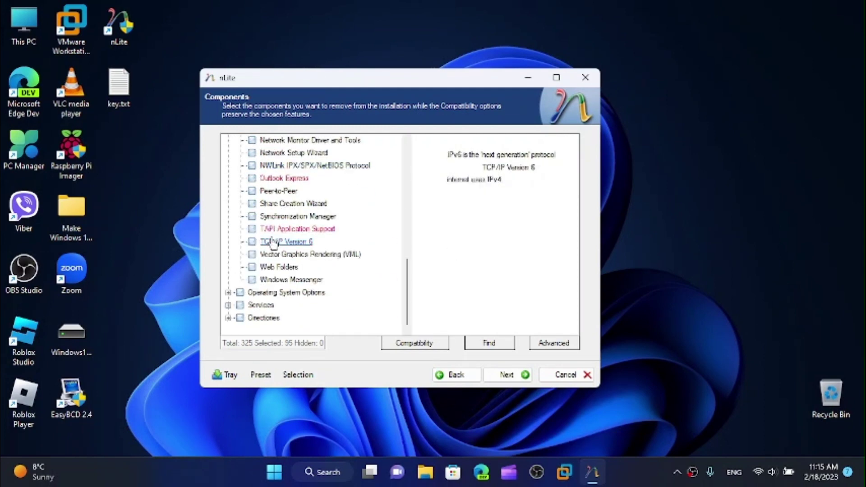
pyautogui.scroll(5, 260, 252)
pyautogui.scroll(3, 261, 252)
pyautogui.click(228, 193)
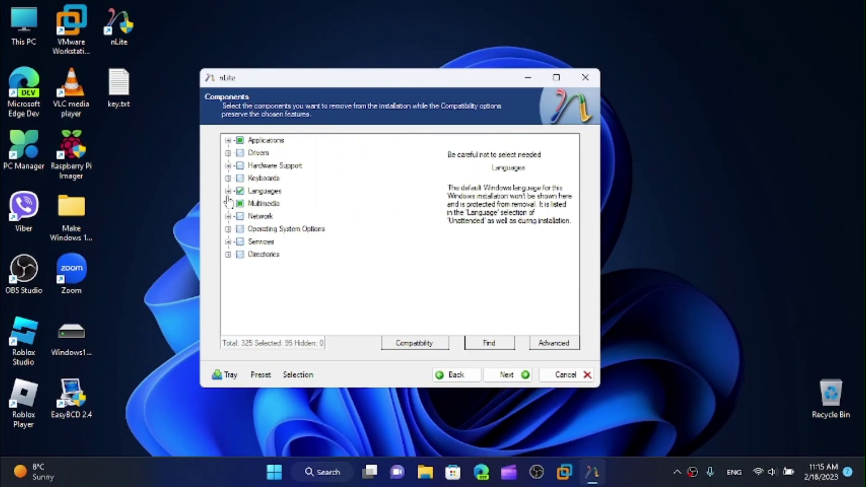
# Mark Out of Box Experience (OOBE) for removal among the Operating System Options and collapse that group
pyautogui.click(228, 227)
pyautogui.scroll(-5, 311, 167)
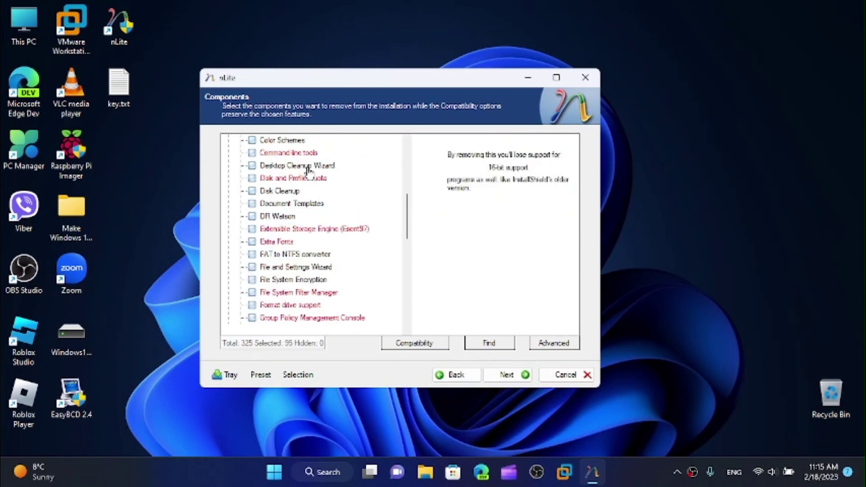
pyautogui.scroll(6, 308, 170)
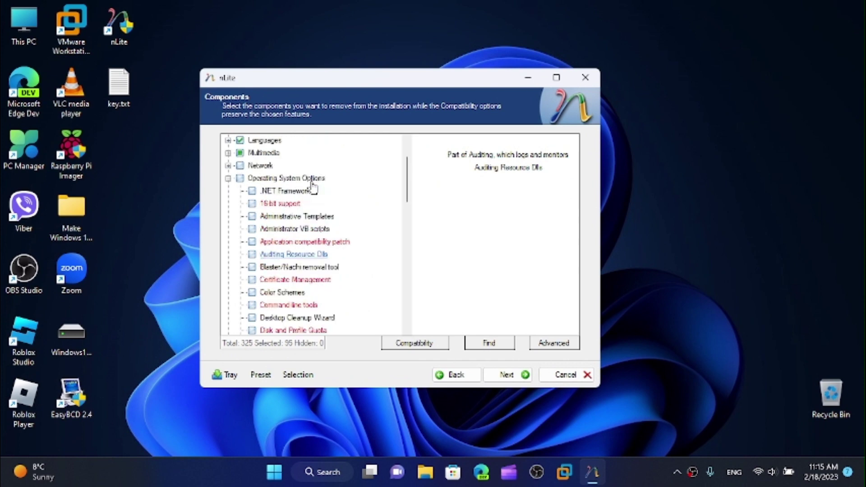
pyautogui.scroll(-4, 309, 195)
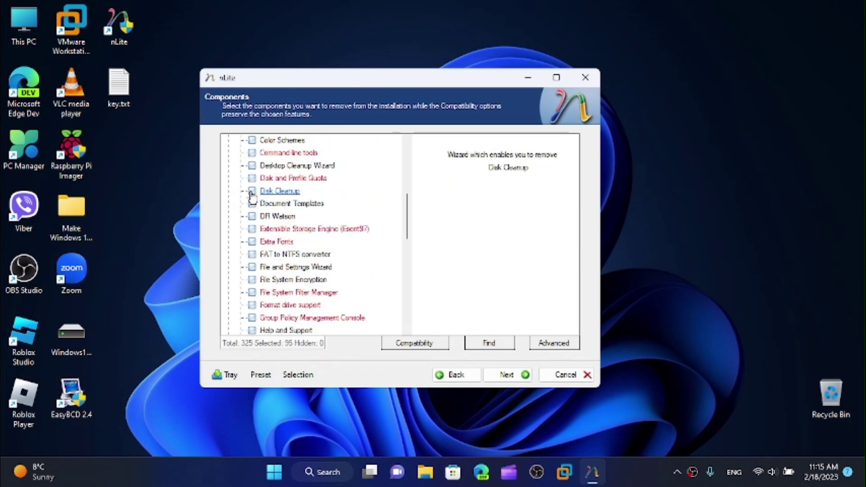
pyautogui.scroll(-1, 254, 207)
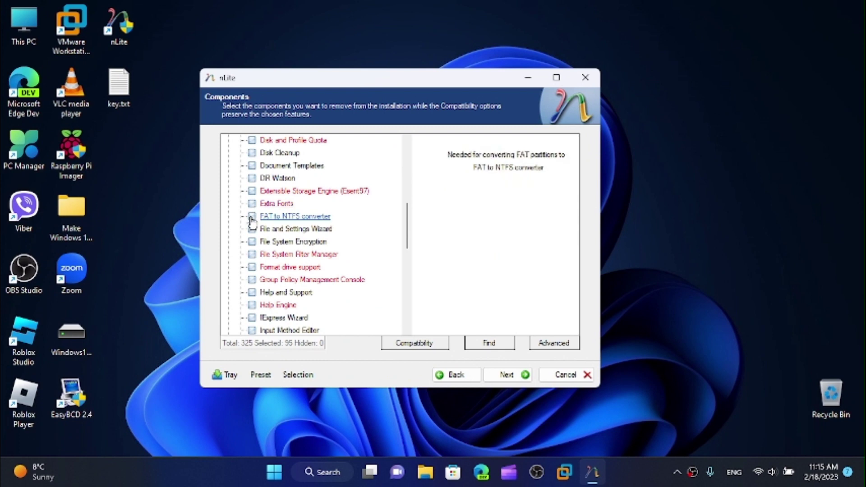
pyautogui.scroll(-5, 253, 221)
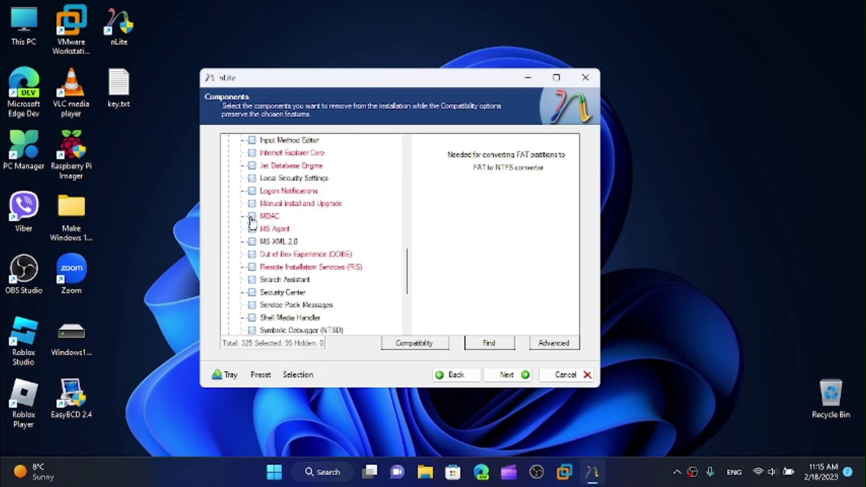
pyautogui.scroll(-2, 253, 220)
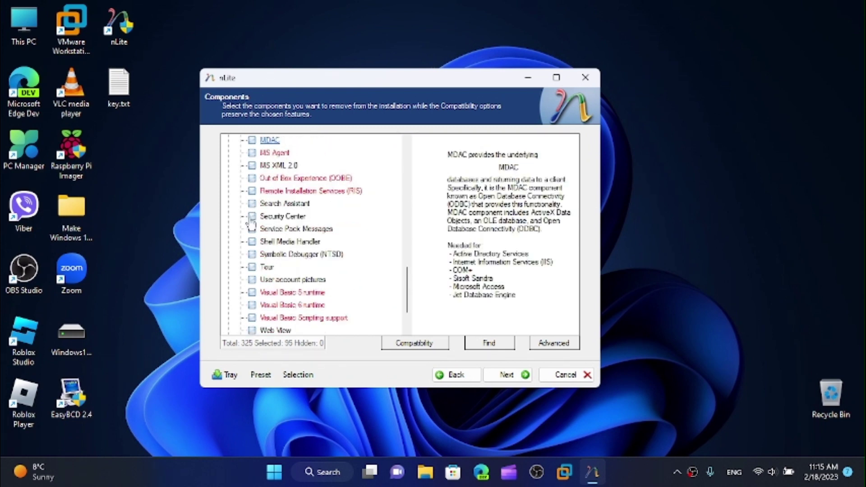
pyautogui.click(252, 178)
pyautogui.scroll(-1, 243, 247)
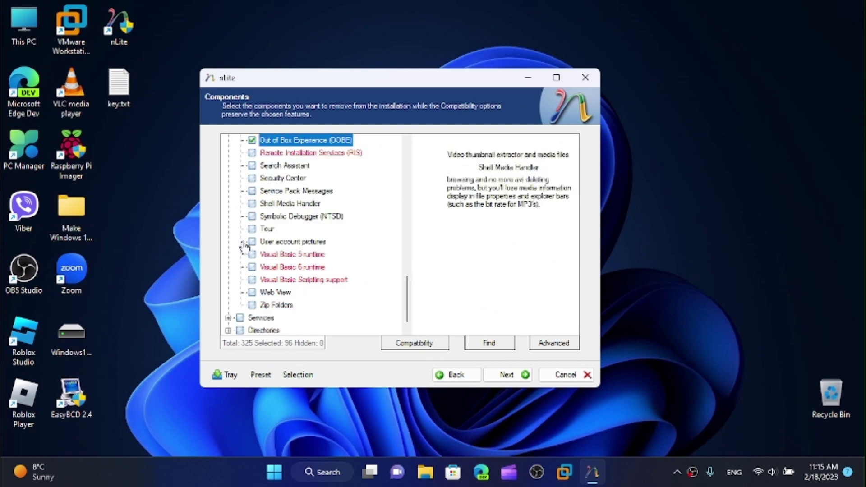
pyautogui.scroll(19, 230, 239)
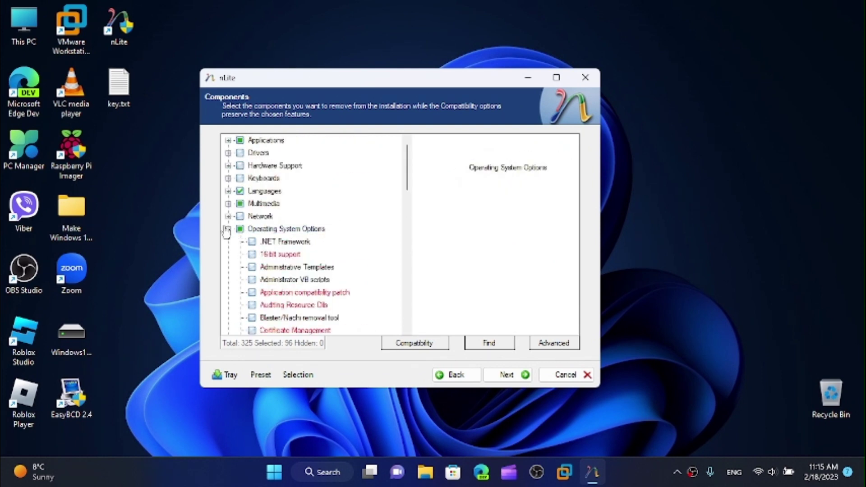
pyautogui.click(227, 229)
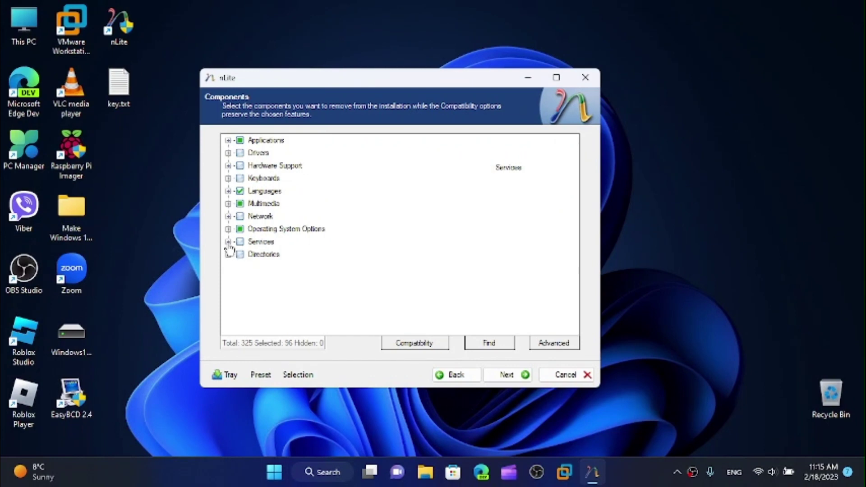
# Examine the removable entries listed under Services and Directories, collapsing both groups again
pyautogui.click(228, 243)
pyautogui.scroll(-4, 232, 246)
pyautogui.scroll(5, 232, 245)
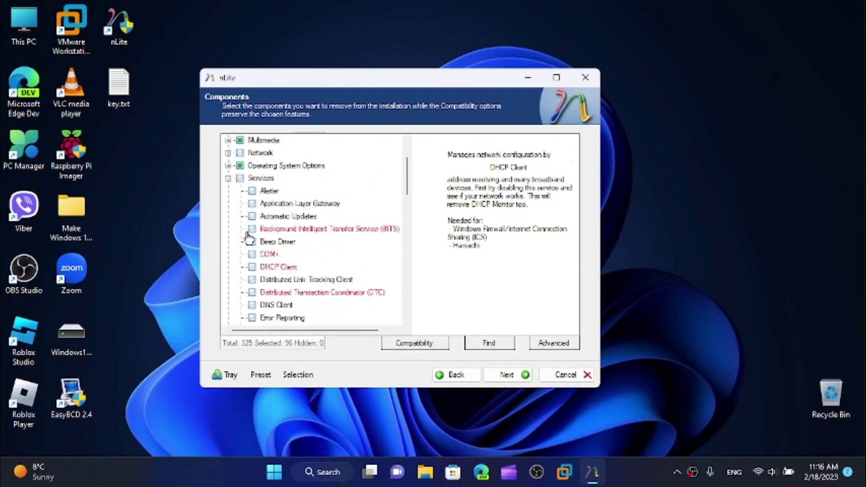
pyautogui.scroll(2, 232, 244)
pyautogui.click(228, 242)
pyautogui.click(228, 254)
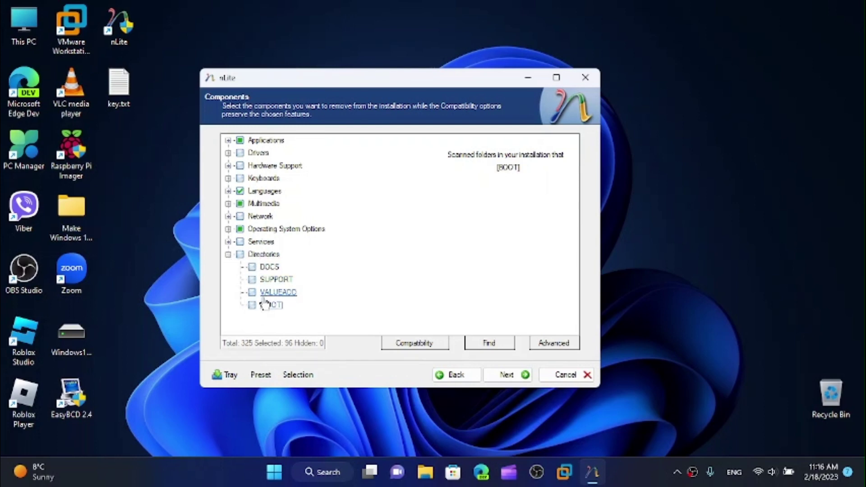
pyautogui.click(228, 255)
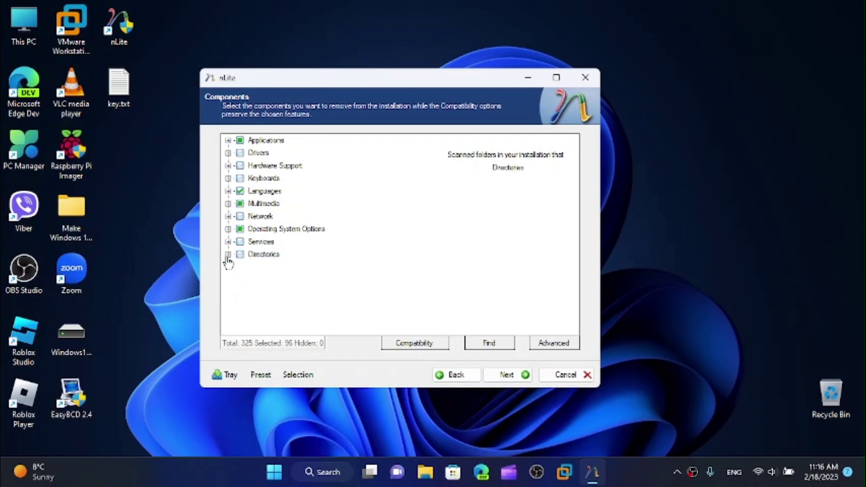
# Accept the component selection, go on to the unattended settings and set OEM Preinstall to Enabled
pyautogui.click(517, 379)
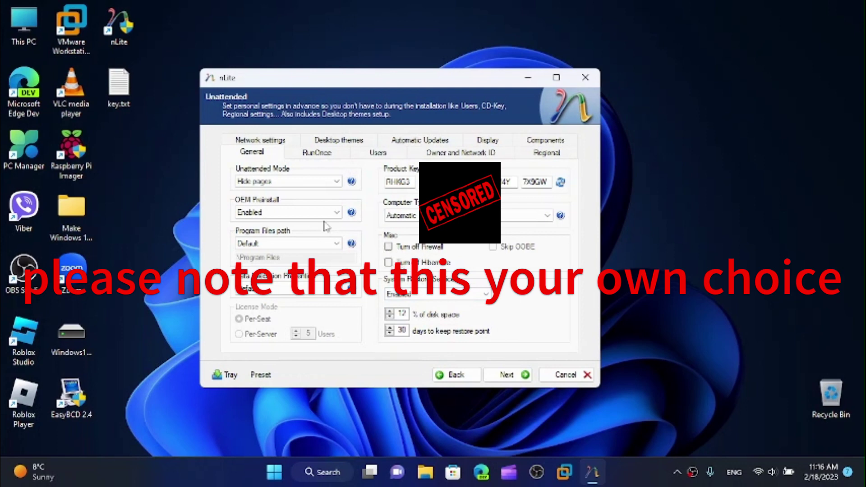
pyautogui.click(300, 212)
pyautogui.click(289, 219)
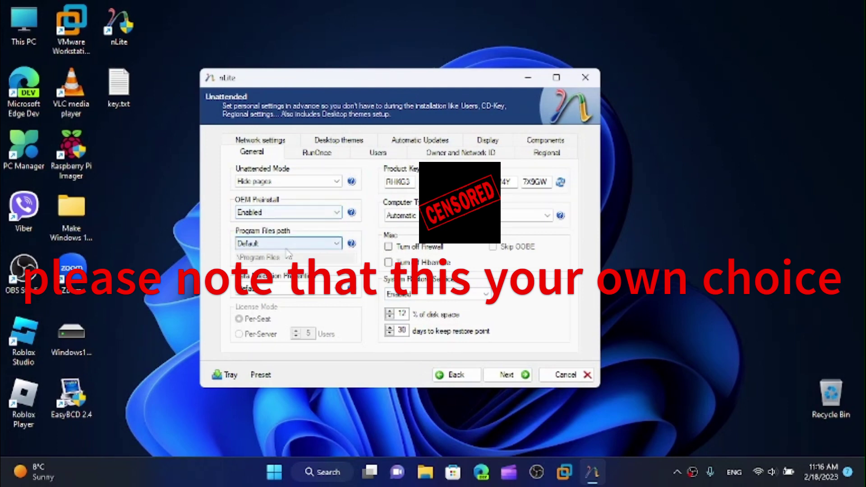
# Set the computer name to LITE and the workgroup to woekgroup in the owner and network identification settings
pyautogui.click(317, 153)
pyautogui.click(453, 156)
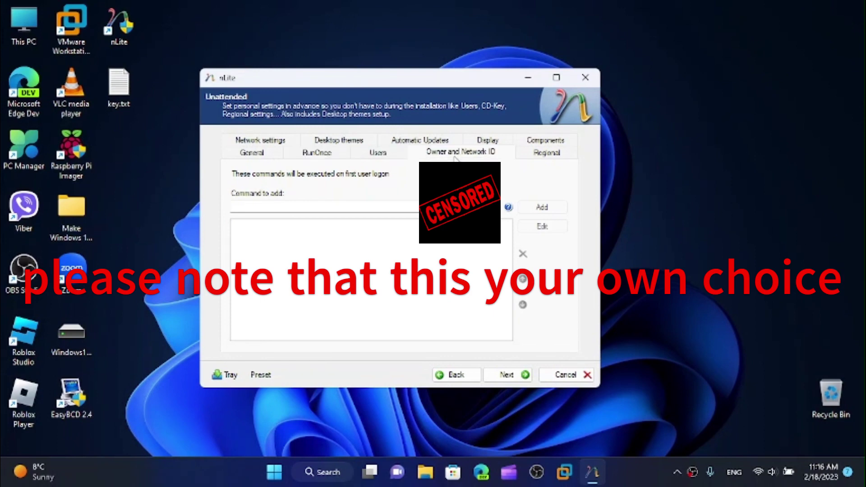
pyautogui.click(304, 182)
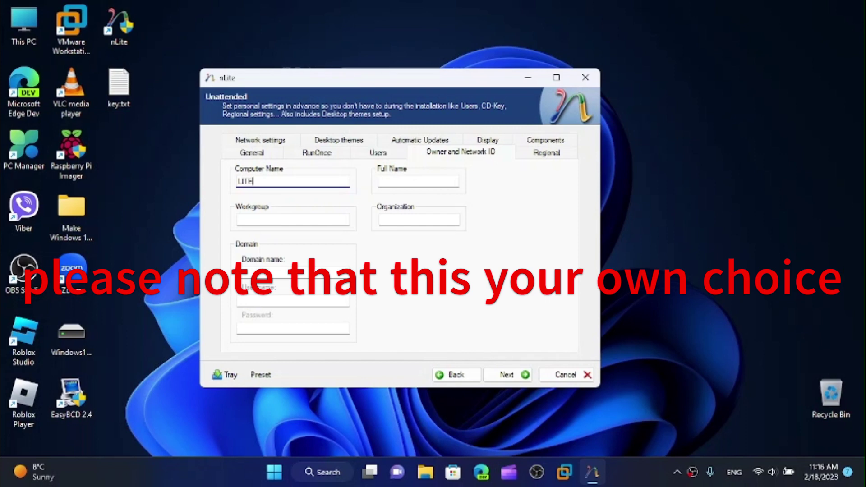
pyautogui.click(303, 220)
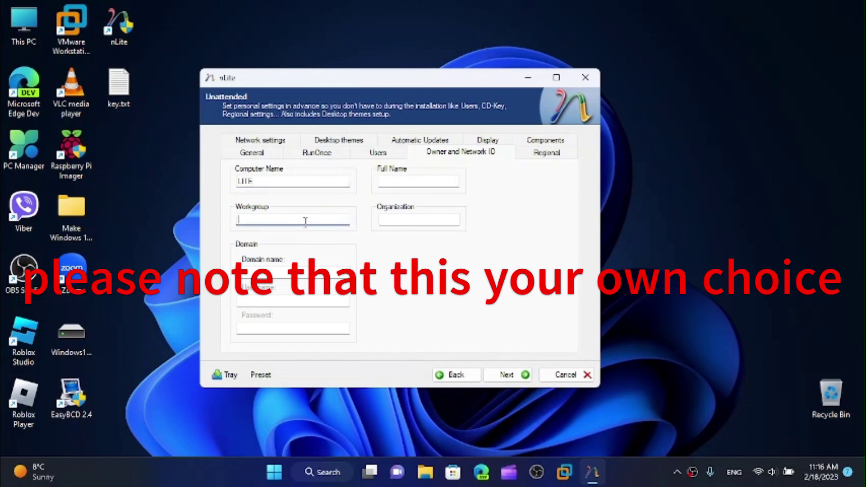
pyautogui.write('woekgroup')
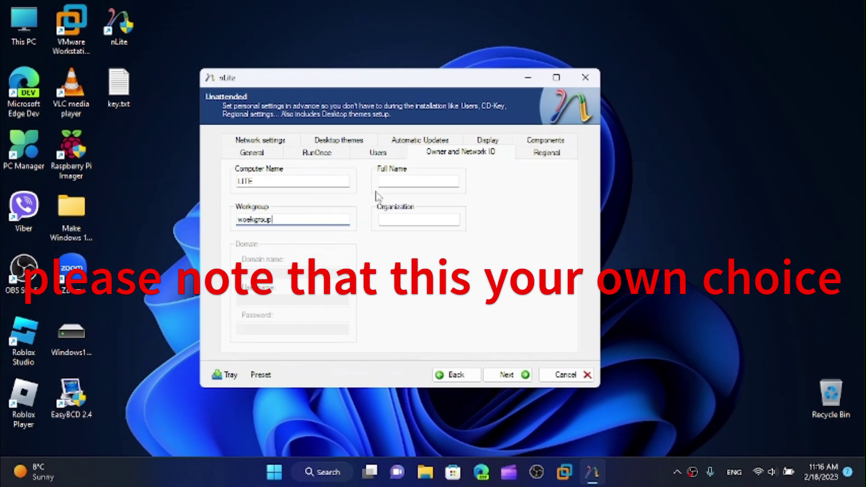
# Review the regional settings and optional components, keeping Internet Information Services (IIS) at Default
pyautogui.click(541, 156)
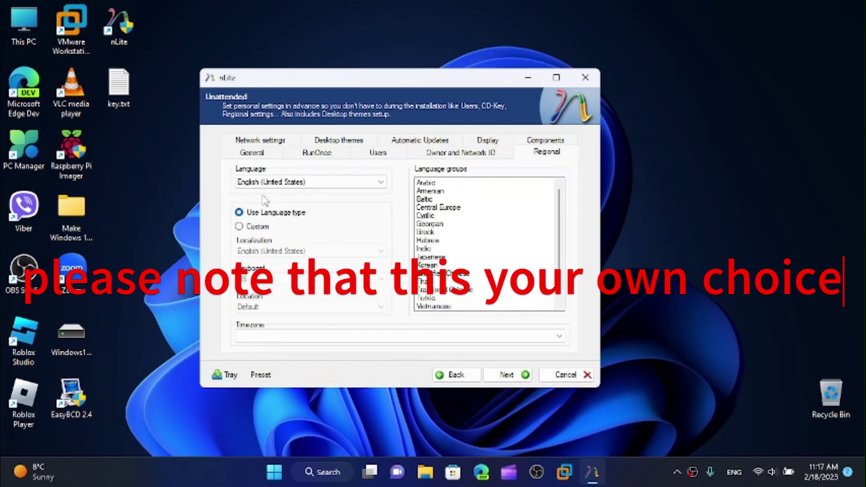
pyautogui.click(542, 141)
pyautogui.click(328, 186)
pyautogui.click(253, 195)
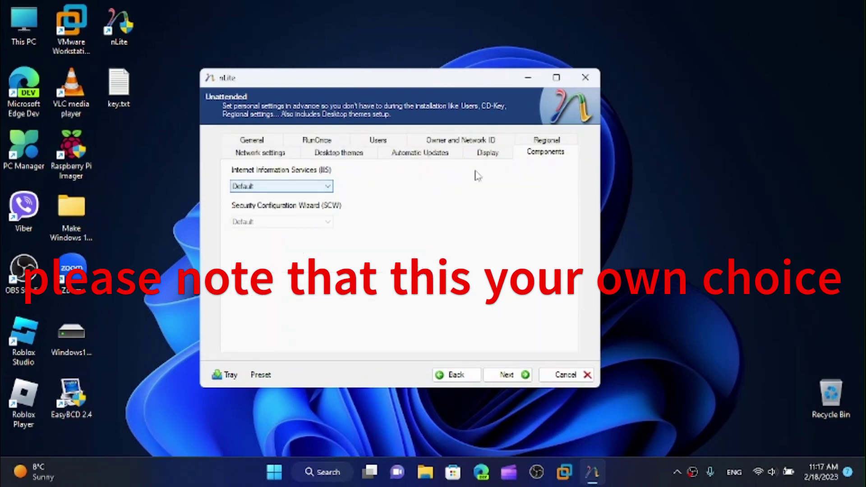
# Review the display settings, keeping the screen resolution, refresh rate and color depth at Default
pyautogui.click(487, 156)
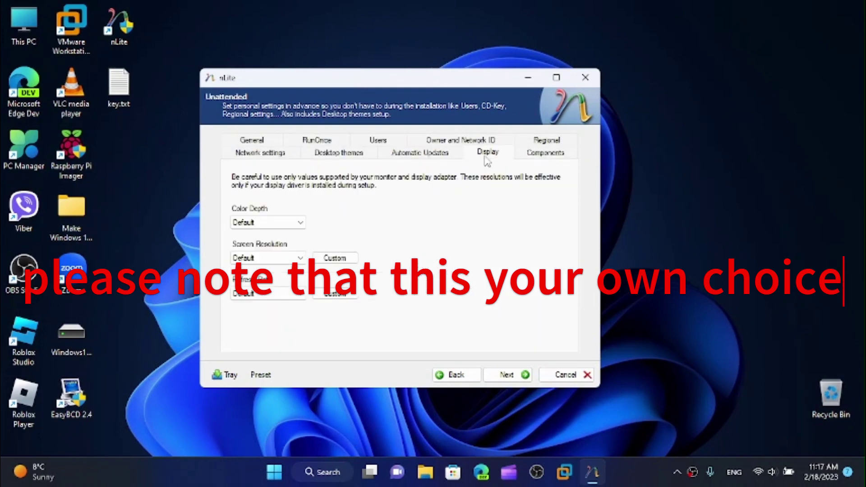
pyautogui.click(268, 258)
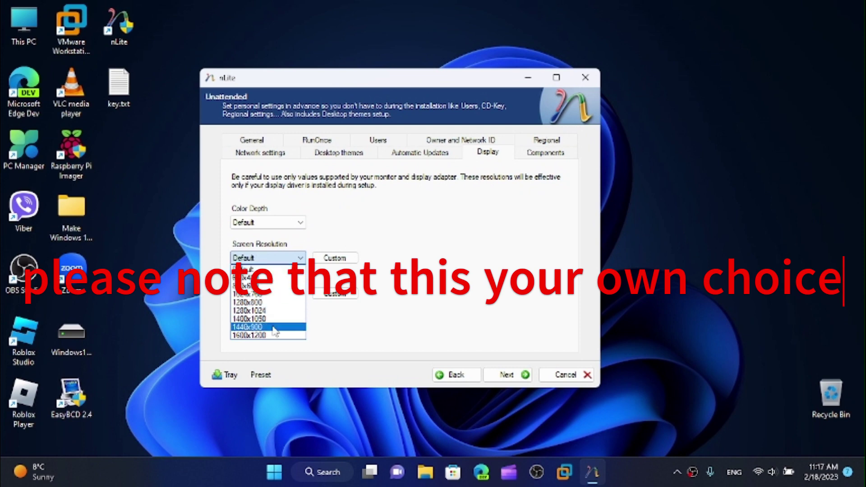
pyautogui.click(270, 269)
pyautogui.click(280, 294)
pyautogui.click(288, 294)
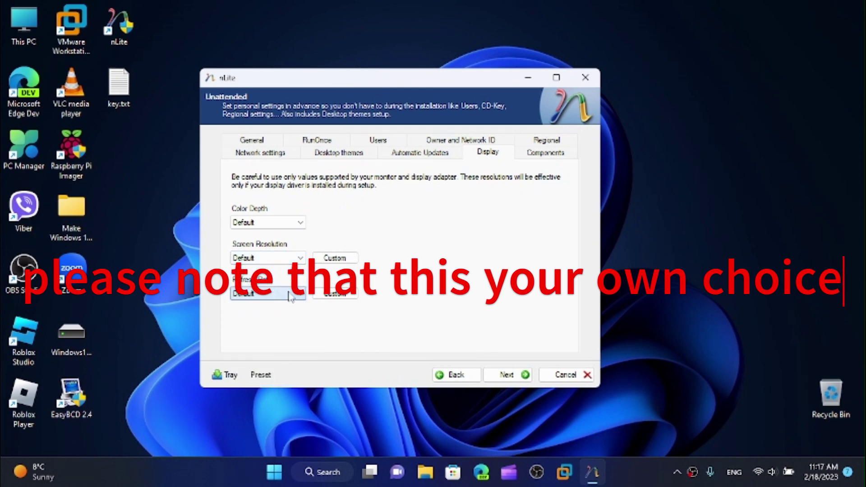
pyautogui.click(287, 223)
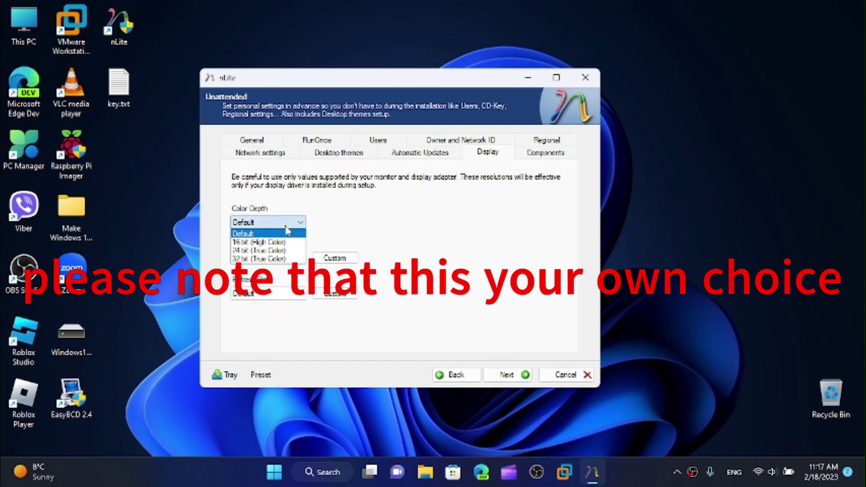
pyautogui.click(287, 233)
# Set Automatic Updates to Disabled in the unattended settings
pyautogui.click(408, 154)
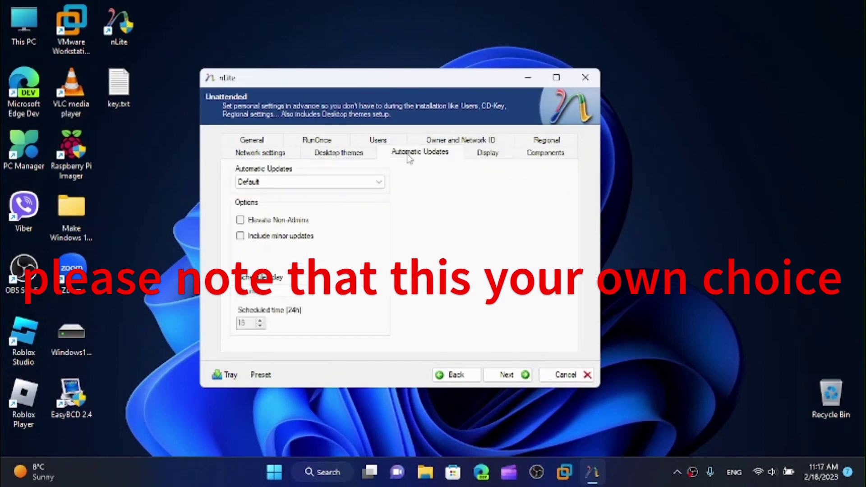
pyautogui.click(298, 182)
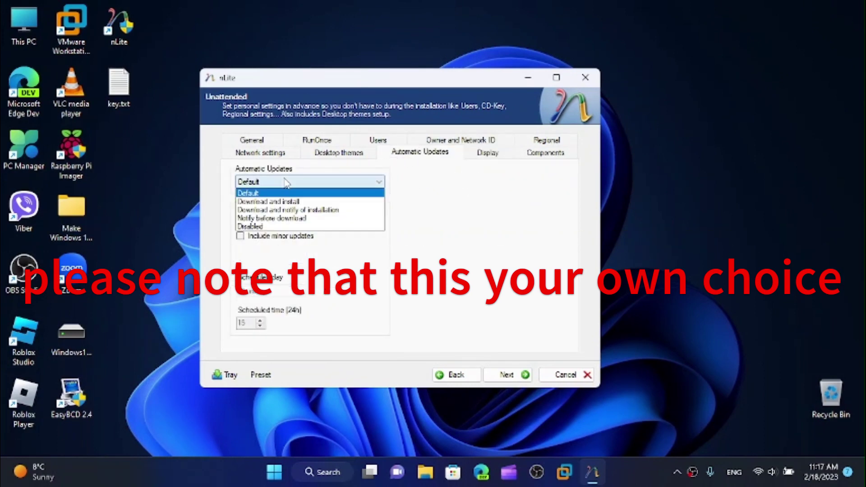
pyautogui.click(273, 226)
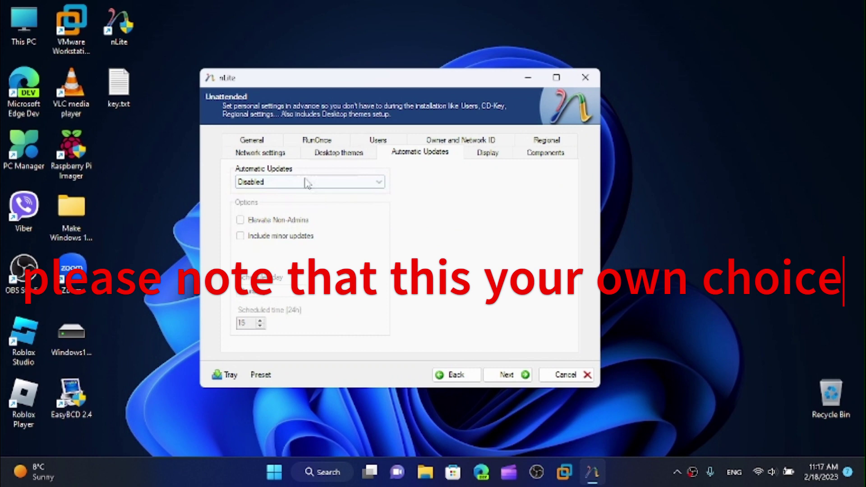
# Set the default desktop theme to Windows XP style with the Silver color scheme and Normal size fonts
pyautogui.click(344, 158)
pyautogui.click(514, 198)
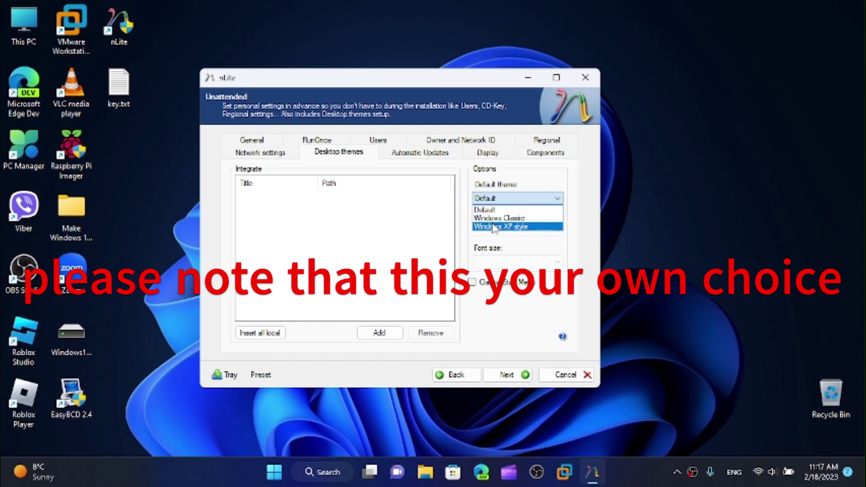
pyautogui.click(495, 227)
pyautogui.click(514, 230)
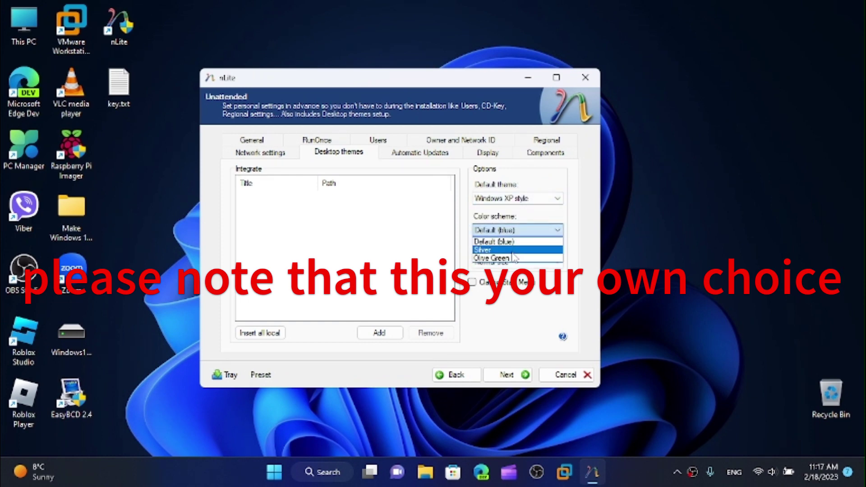
pyautogui.click(496, 249)
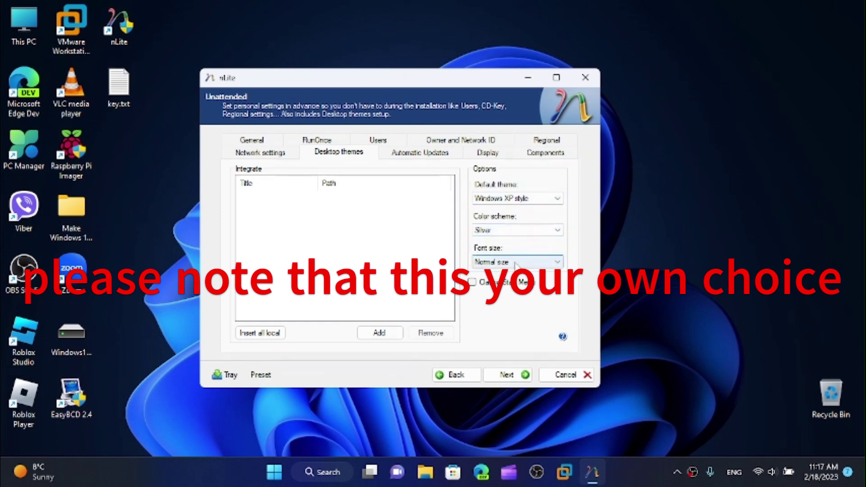
pyautogui.click(515, 263)
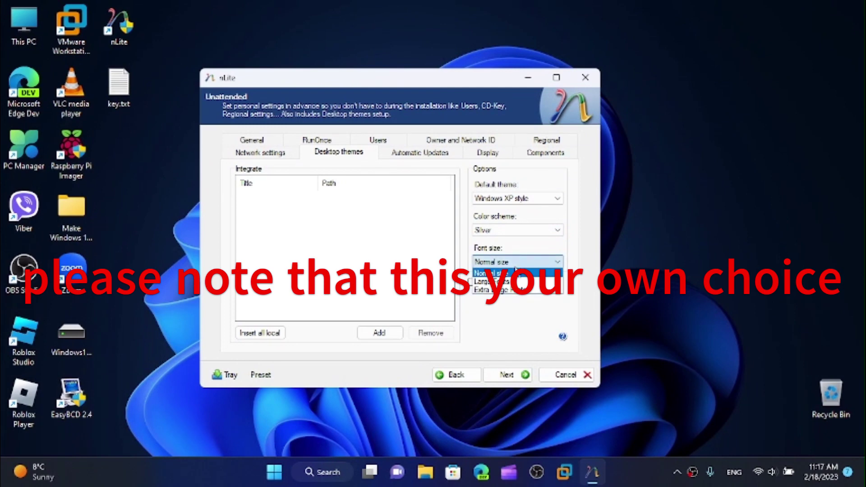
pyautogui.click(501, 272)
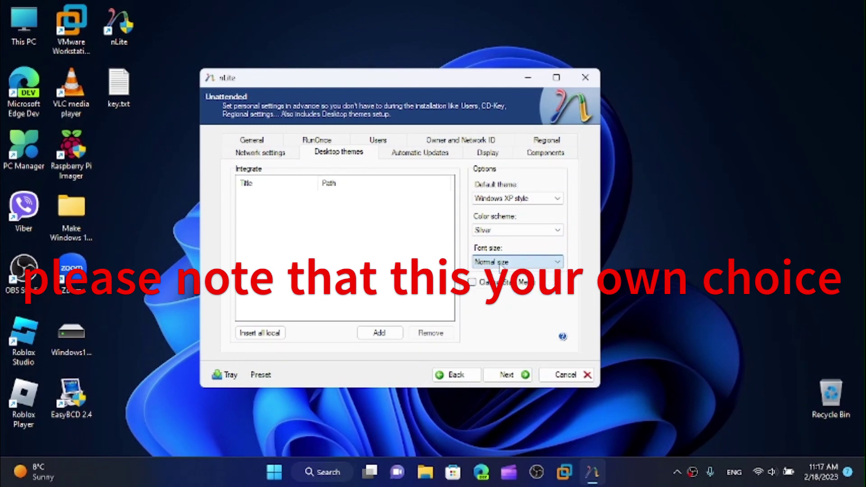
# Check the network settings, keep the computer type at Automatic and go on to the Options page
pyautogui.click(281, 158)
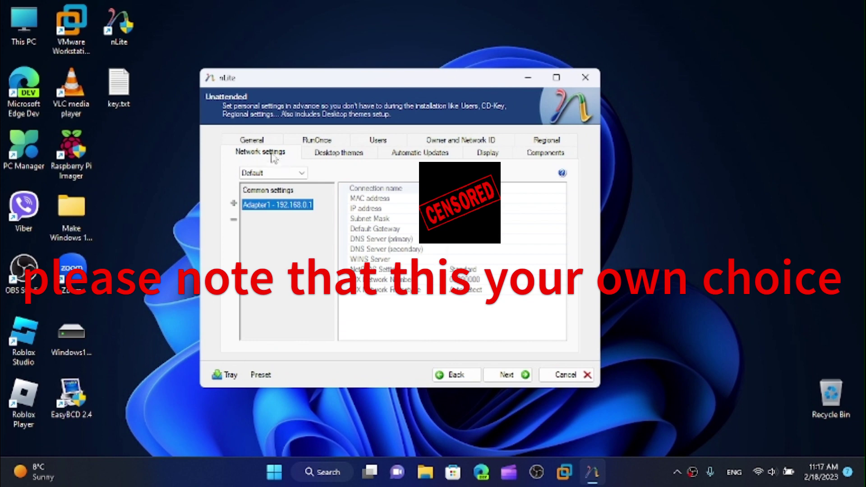
pyautogui.click(265, 142)
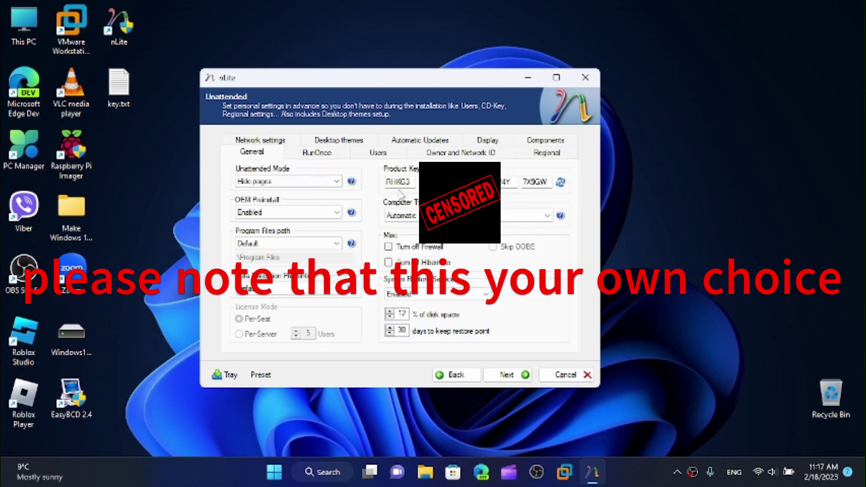
pyautogui.click(547, 216)
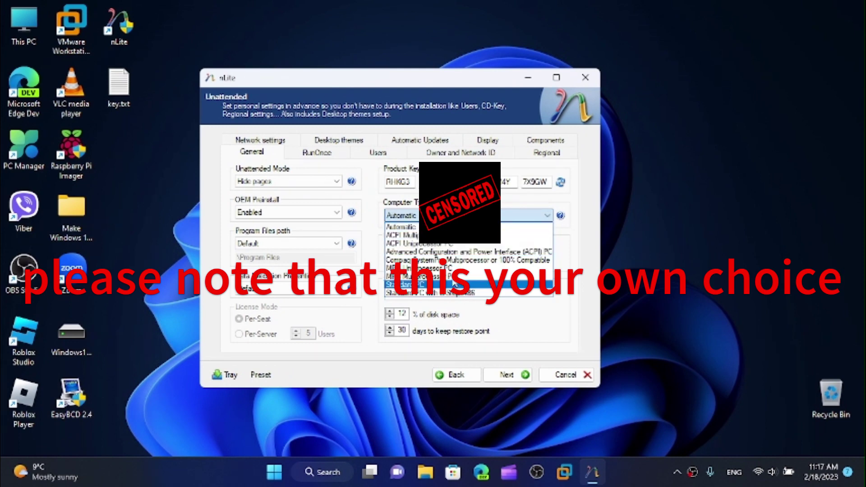
pyautogui.click(460, 227)
pyautogui.click(526, 375)
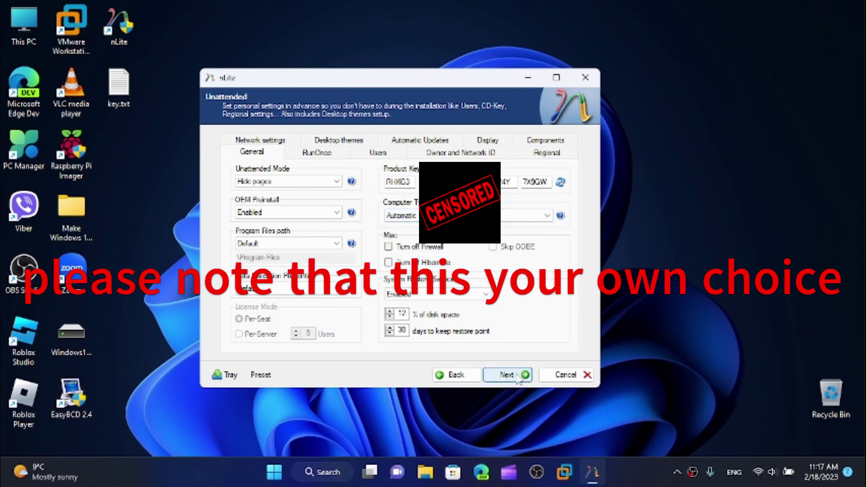
pyautogui.click(518, 378)
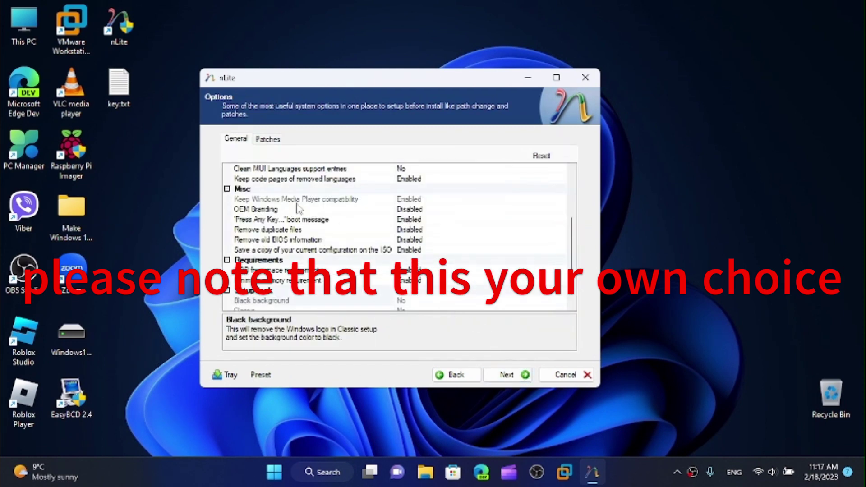
# Set the 'Press Any Key...' boot message to Disabled and keep Remove duplicate files at Disabled
pyautogui.click(259, 209)
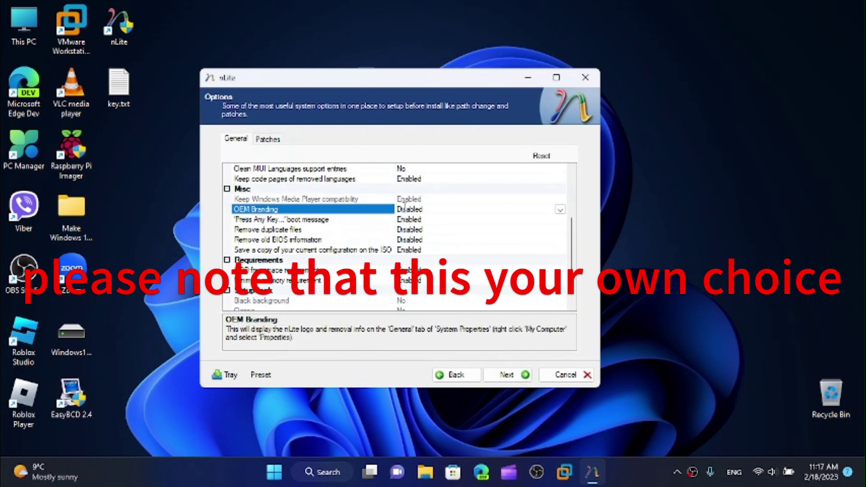
pyautogui.click(420, 220)
pyautogui.click(559, 219)
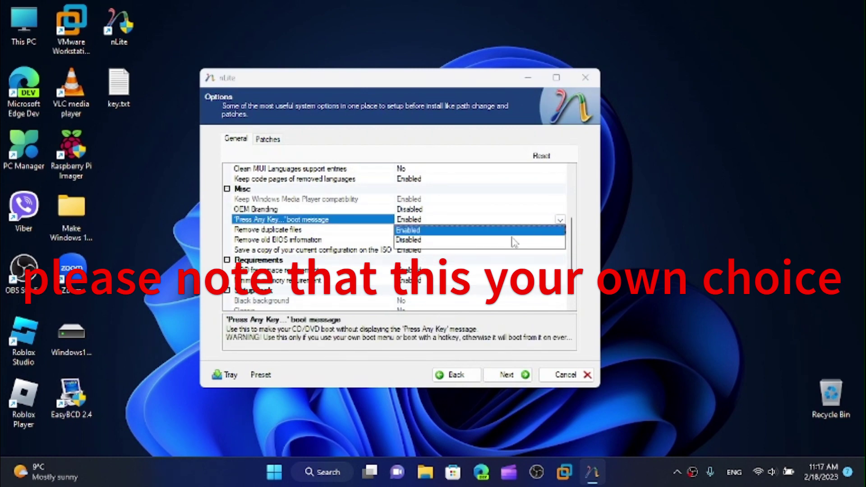
pyautogui.click(433, 241)
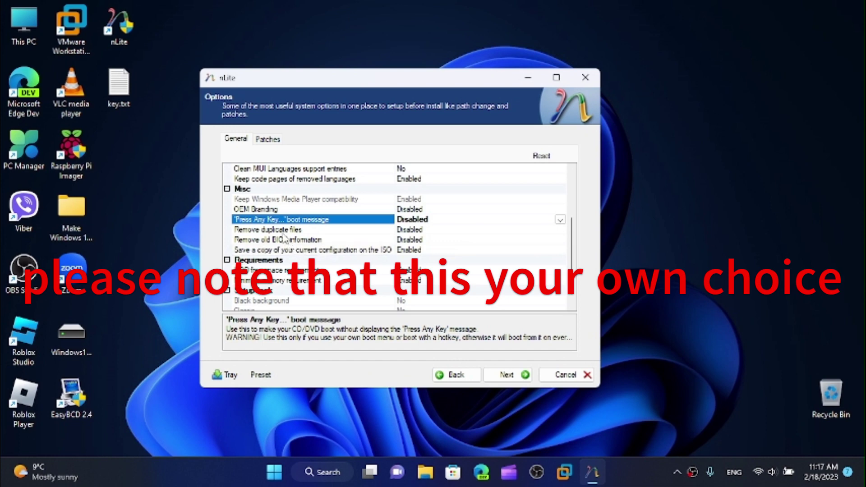
pyautogui.click(331, 231)
pyautogui.click(559, 230)
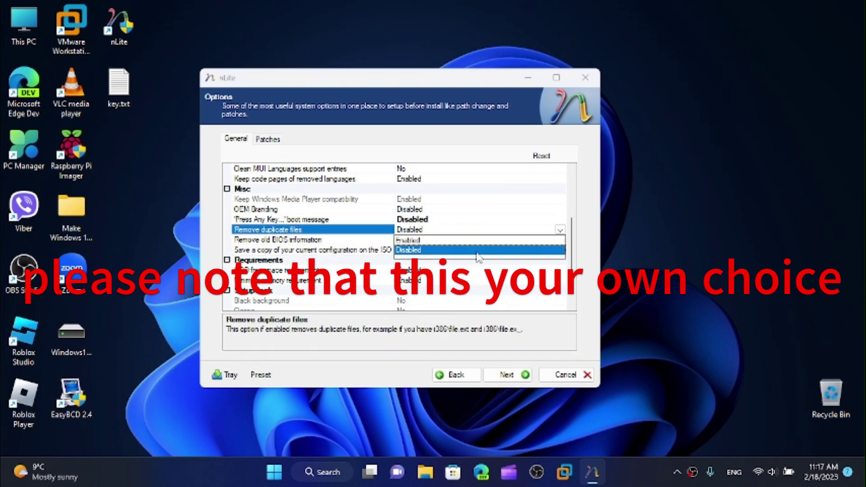
pyautogui.click(408, 251)
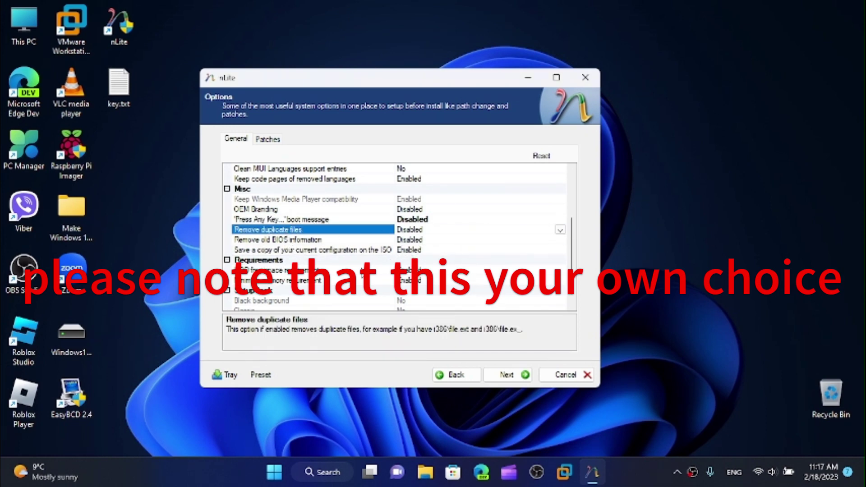
# Set the HDD free space requirement and the minimum memory requirement to Disabled
pyautogui.click(279, 269)
pyautogui.click(560, 270)
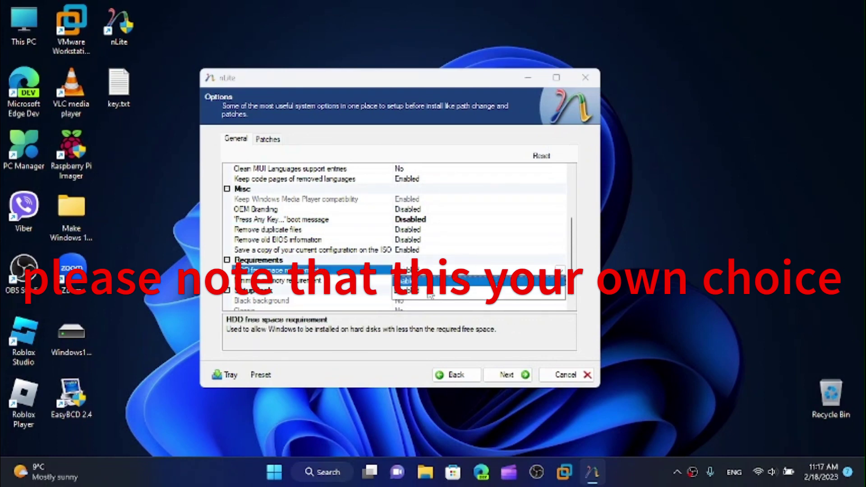
pyautogui.click(419, 280)
pyautogui.click(419, 280)
pyautogui.click(561, 280)
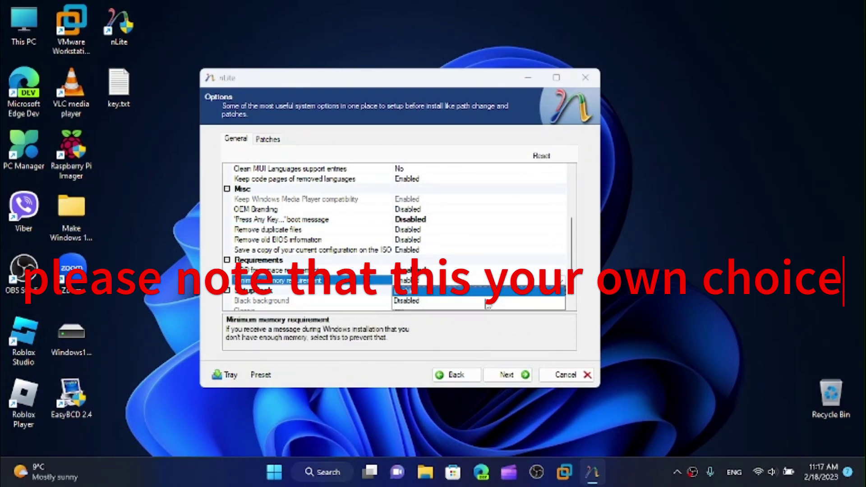
pyautogui.click(395, 302)
# Examine the Classic entry under Setup look and the Windows path option among the general options
pyautogui.click(243, 280)
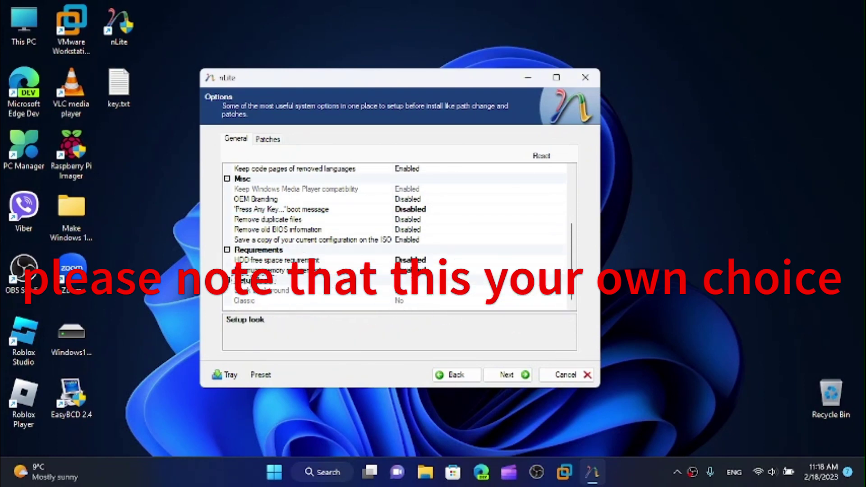
pyautogui.click(245, 300)
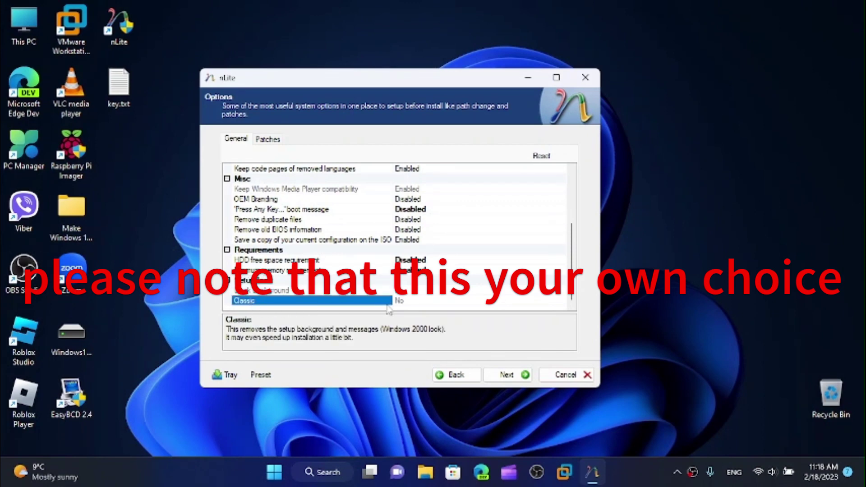
pyautogui.click(227, 280)
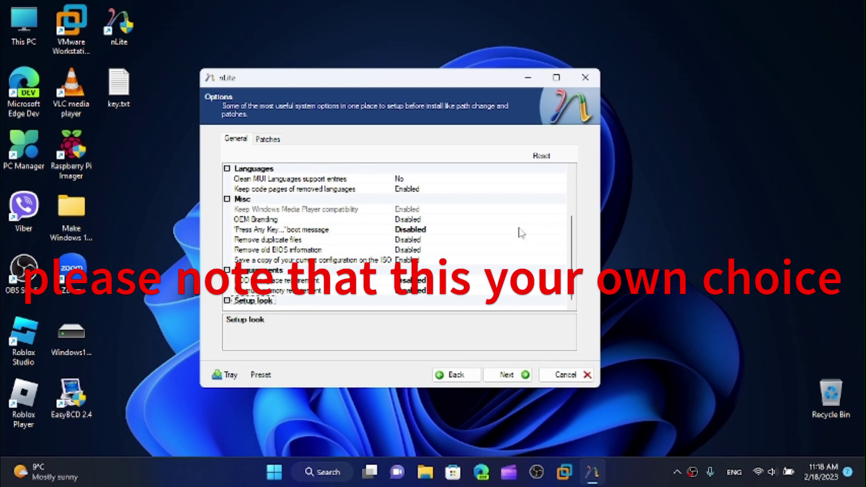
pyautogui.scroll(3, 259, 251)
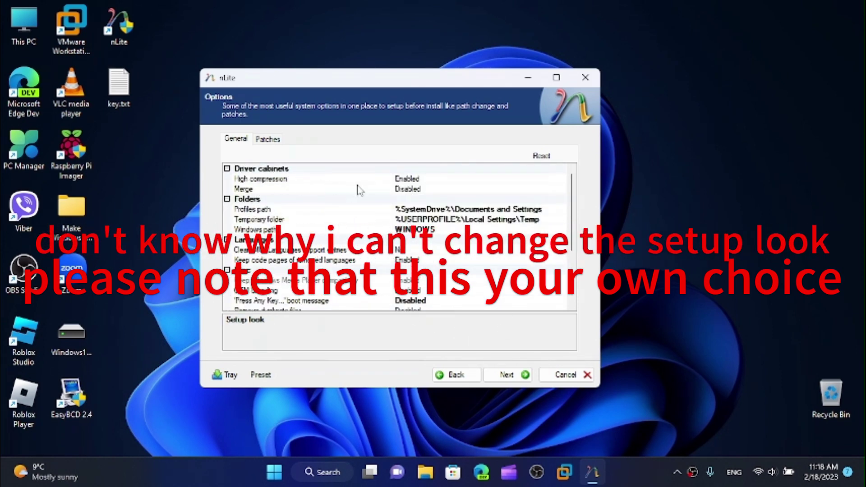
pyautogui.click(432, 229)
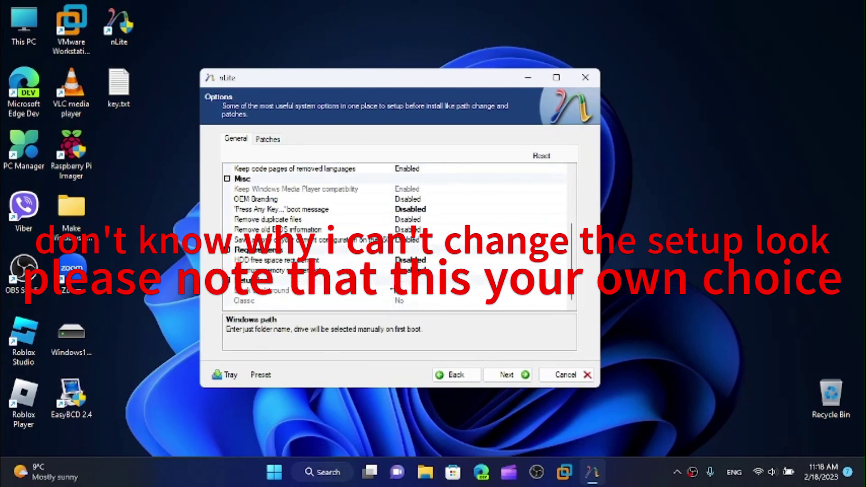
# Return to the Components page, reopen its Compatibility options and enable every functionality from Cameras and Camcorders through NT Backup | Volume Shadow Copy
pyautogui.click(451, 379)
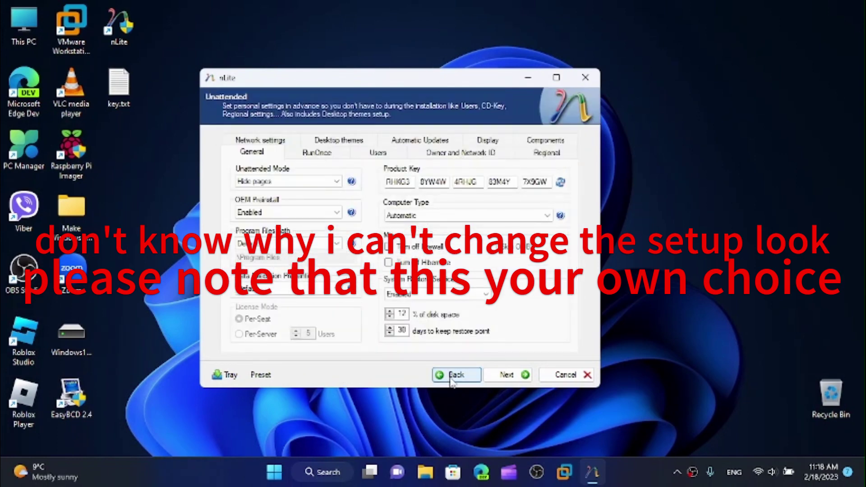
pyautogui.click(451, 379)
pyautogui.click(411, 344)
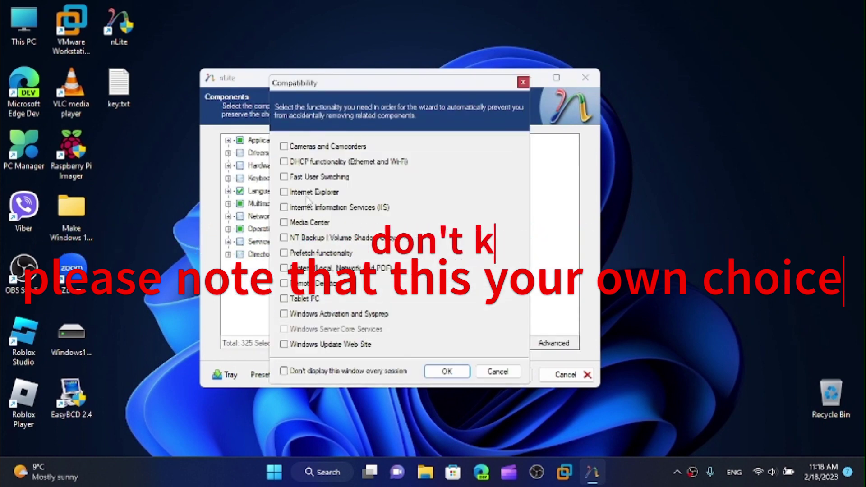
pyautogui.click(283, 146)
pyautogui.click(283, 162)
pyautogui.click(283, 176)
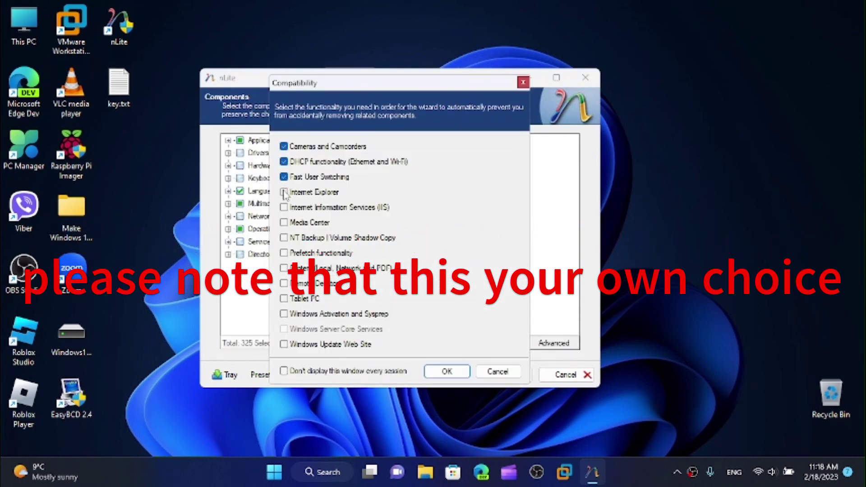
pyautogui.click(283, 192)
pyautogui.click(284, 207)
pyautogui.click(284, 222)
pyautogui.click(283, 237)
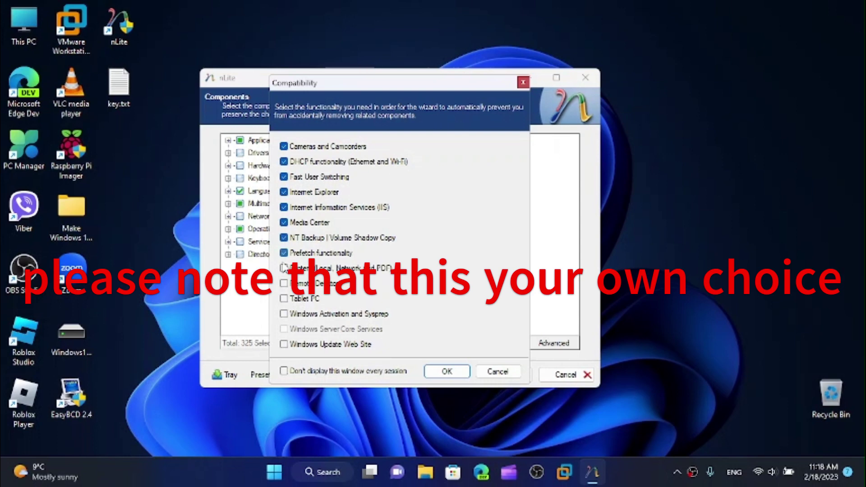
# Enable every remaining available functionality from Prefetch functionality through Windows Update Web Site and apply the compatibility selection
pyautogui.click(284, 253)
pyautogui.click(284, 268)
pyautogui.click(283, 284)
pyautogui.click(283, 298)
pyautogui.click(283, 313)
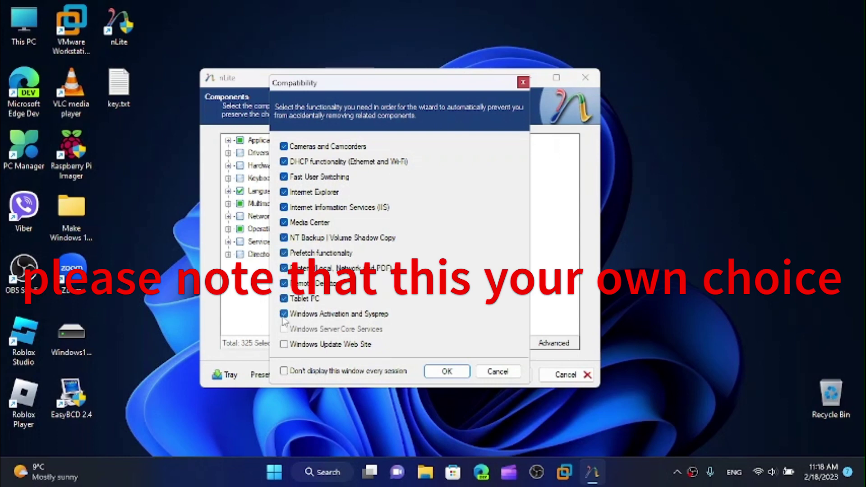
pyautogui.click(283, 344)
pyautogui.click(446, 371)
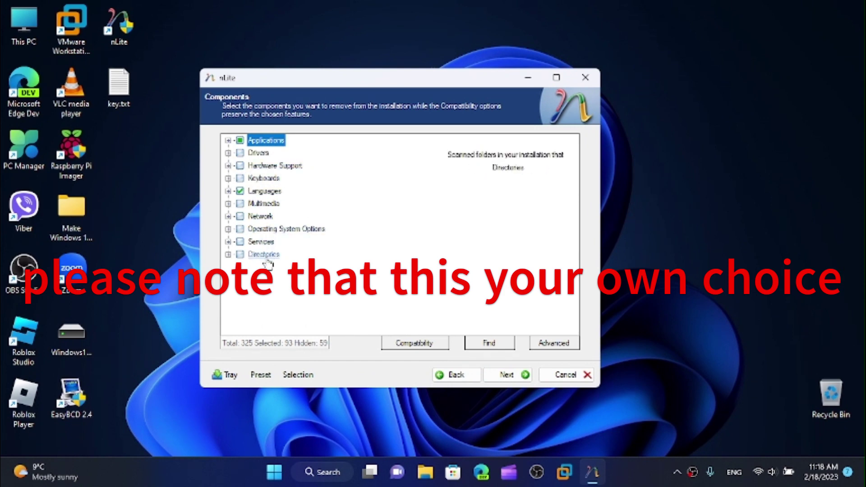
# Go forward to the Options page and try to change the Black background and Classic entries under Setup look
pyautogui.click(505, 374)
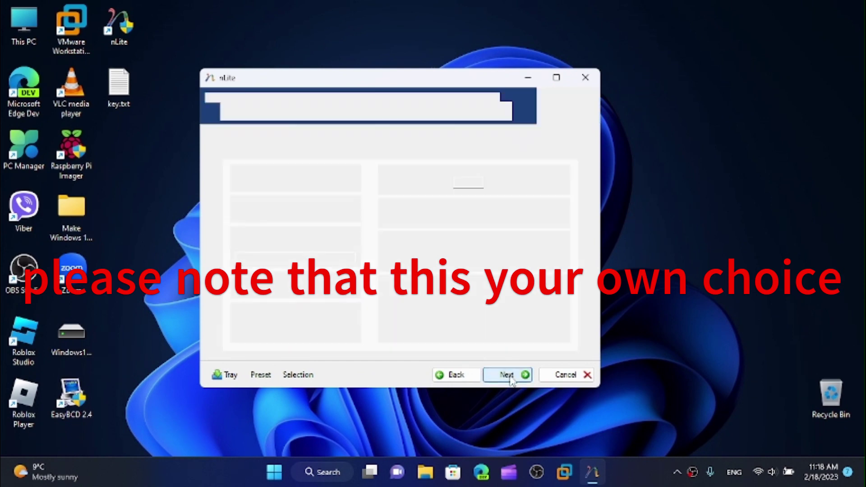
pyautogui.click(507, 373)
pyautogui.scroll(-1, 344, 264)
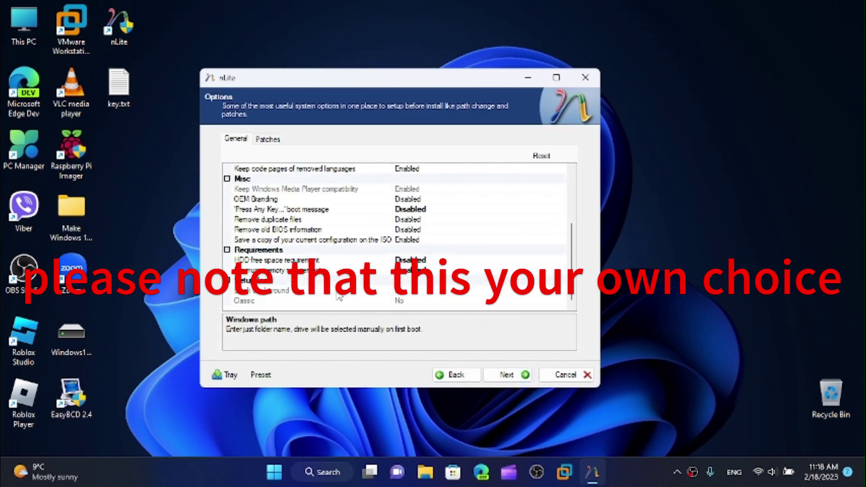
pyautogui.scroll(1, 259, 289)
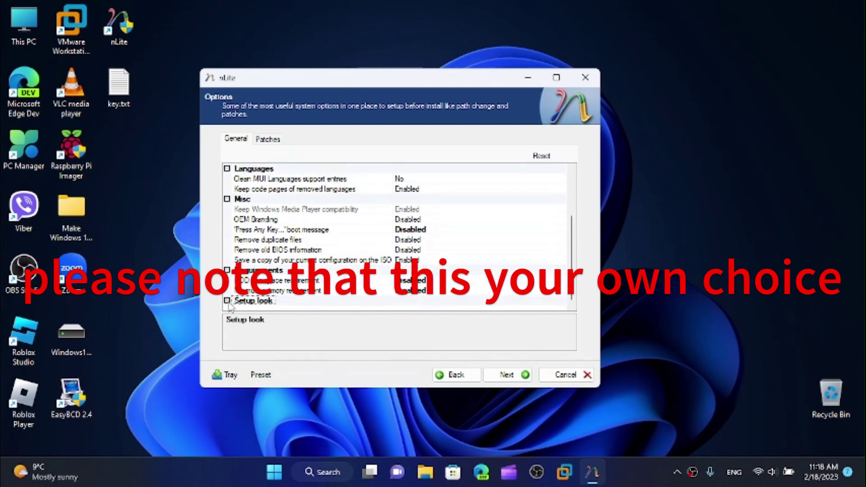
pyautogui.scroll(-1, 259, 293)
pyautogui.click(260, 293)
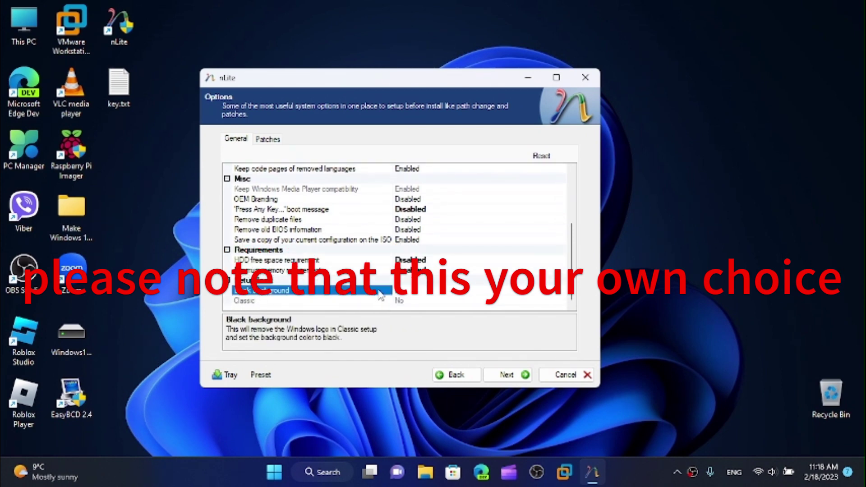
pyautogui.click(403, 302)
pyautogui.click(408, 295)
pyautogui.click(410, 301)
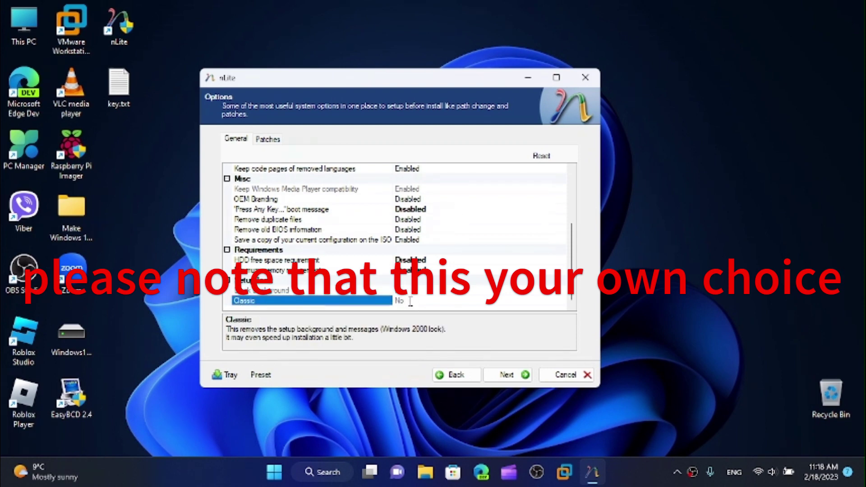
# Leave the patches at their defaults, go on to Tweaks and enable Ctrl Alt Del at logon and Logon Page under Boot and Shutdown
pyautogui.click(271, 140)
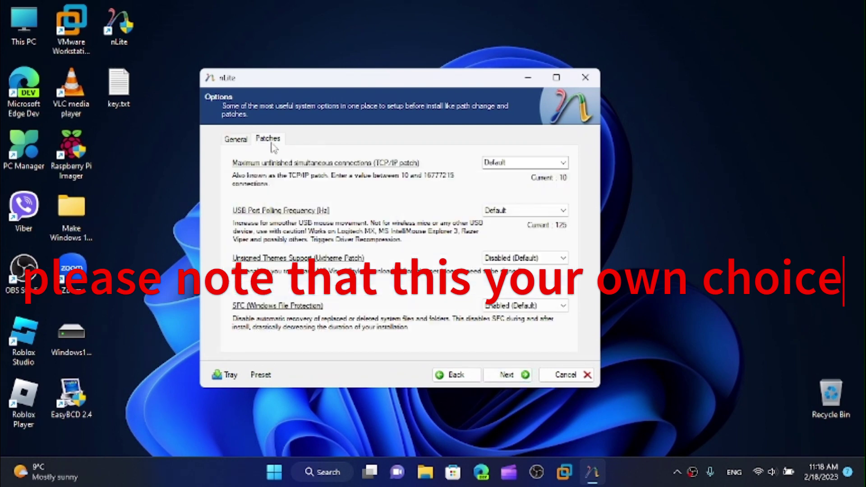
pyautogui.click(507, 375)
pyautogui.click(254, 208)
pyautogui.press('Down')
pyautogui.press('Down')
pyautogui.press('Down')
pyautogui.press('Down')
pyautogui.press('Down')
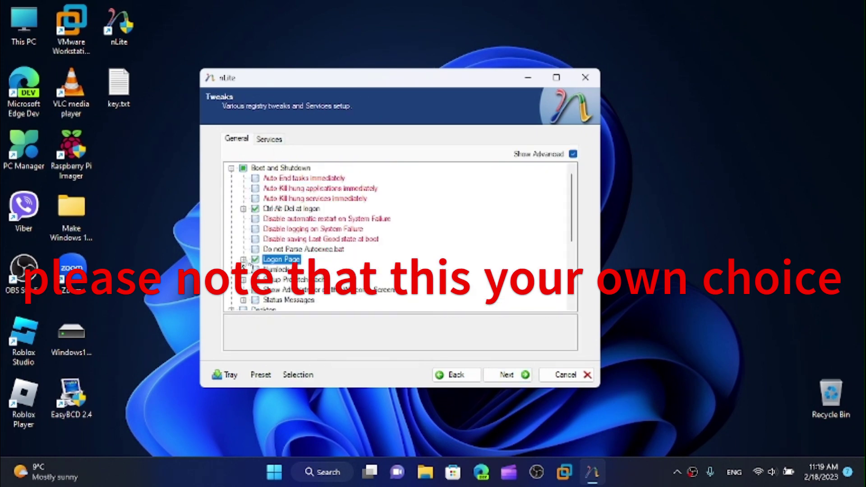
pyautogui.press('Right')
pyautogui.press('Left')
pyautogui.press('Left')
pyautogui.press('Left')
# Enable the Desktop icons size, Internet Explorer icon and My Computer icon tweaks under Desktop
pyautogui.press('Down')
pyautogui.press('space')
pyautogui.press('Down')
pyautogui.press('Down')
pyautogui.press('Down')
pyautogui.press('Down')
pyautogui.press('Down')
pyautogui.press('Down')
pyautogui.press('Down')
pyautogui.press('Down')
pyautogui.press('Down')
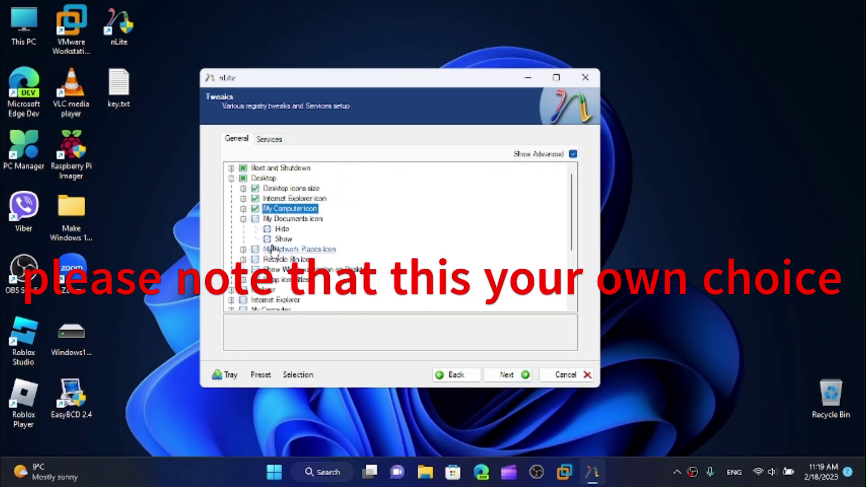
# Review the tweaks for low disk space warnings, power management and processor scheduling
pyautogui.press('Left')
pyautogui.press('Left')
pyautogui.press('Left')
pyautogui.press('Down')
pyautogui.press('Down')
pyautogui.press('Down')
pyautogui.press('Down')
pyautogui.press('Down')
pyautogui.press('Right')
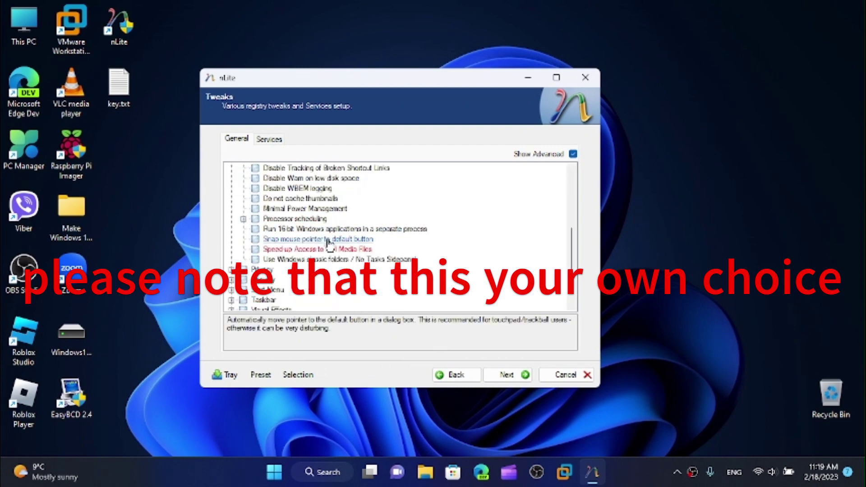
# Review the Start Menu tweaks, from Control Panel down to the number of programs on the Start menu
pyautogui.press('Down')
pyautogui.press('Down')
pyautogui.press('Down')
pyautogui.press('Down')
pyautogui.press('Down')
pyautogui.press('Down')
pyautogui.press('Down')
pyautogui.press('Down')
pyautogui.press('Down')
pyautogui.press('Down')
pyautogui.press('Right')
pyautogui.press('Down')
pyautogui.press('Down')
pyautogui.press('Down')
pyautogui.press('Down')
pyautogui.press('Down')
pyautogui.press('Down')
pyautogui.press('Down')
pyautogui.press('Down')
pyautogui.press('Down')
pyautogui.press('Down')
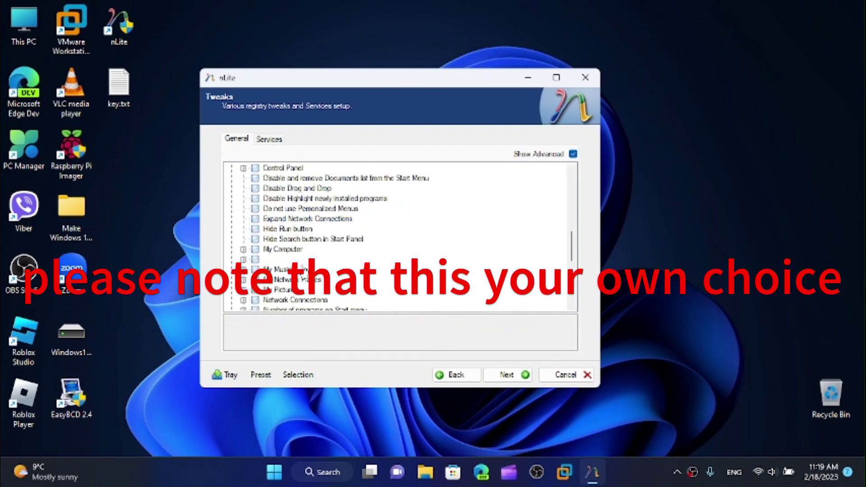
# Enable Disable Windows Tour popup and set Lock the Taskbar to Yes under the Taskbar tweaks
pyautogui.scroll(-5, 252, 250)
pyautogui.click(231, 290)
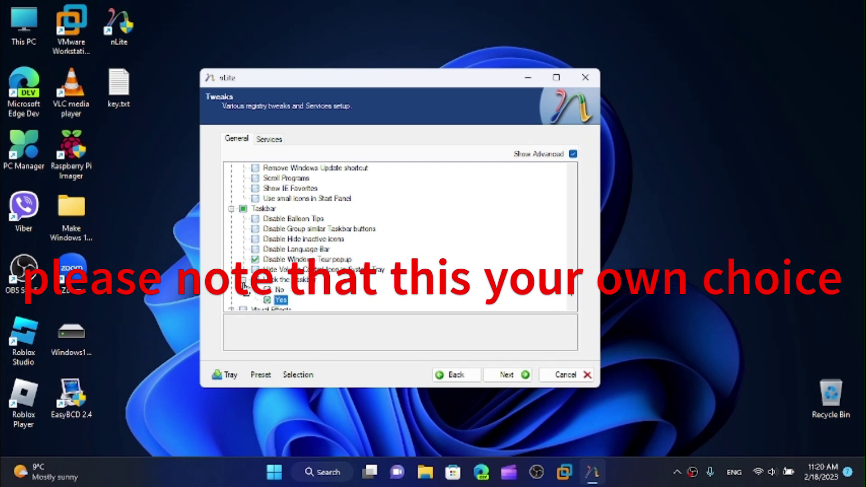
pyautogui.scroll(5, 252, 250)
# Enable Smooth edges of screen fonts under Visual Effects and check the Windows Media Player tweaks
pyautogui.scroll(-10, 252, 249)
pyautogui.scroll(-1, 244, 227)
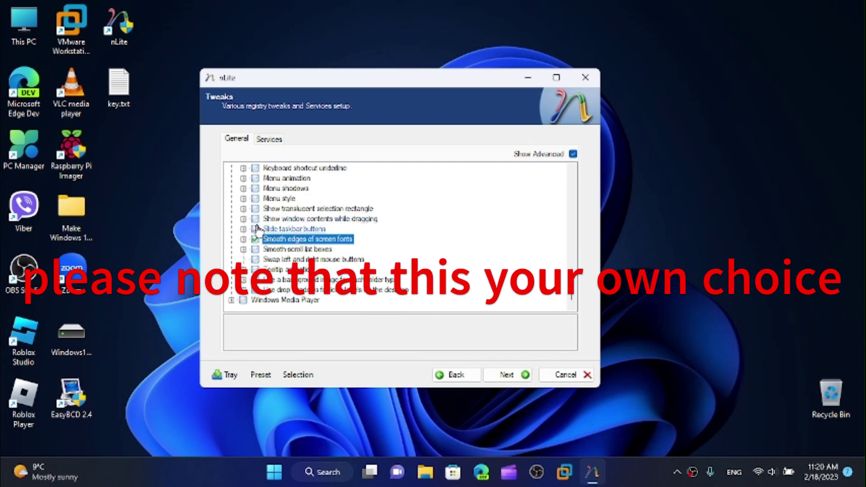
pyautogui.scroll(3, 312, 215)
pyautogui.scroll(-15, 311, 225)
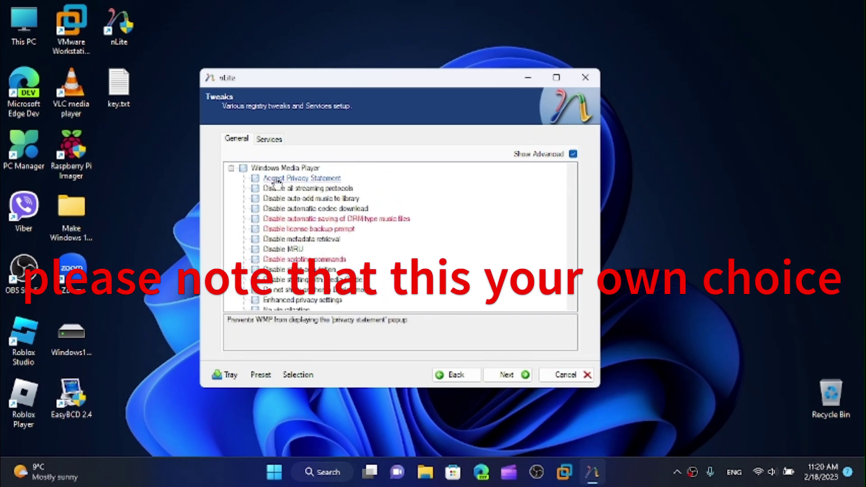
# Start applying all changes to the installation and, when processing finishes, go on to the Bootable ISO page
pyautogui.click(514, 373)
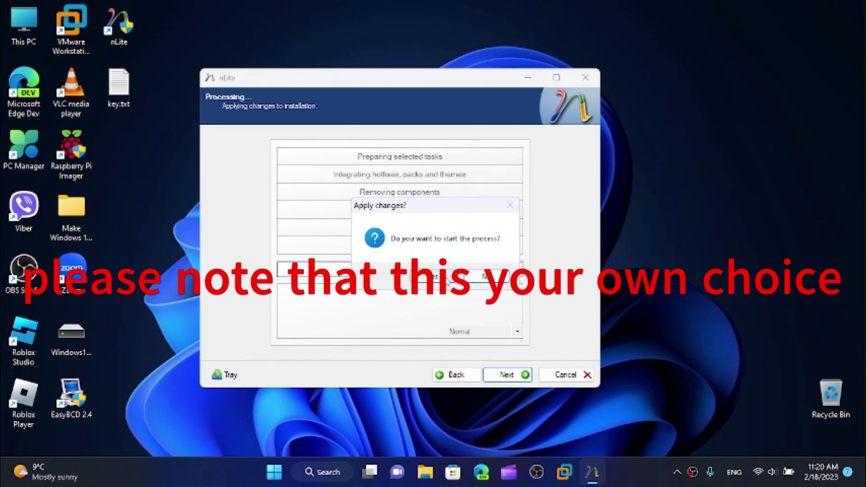
pyautogui.click(435, 277)
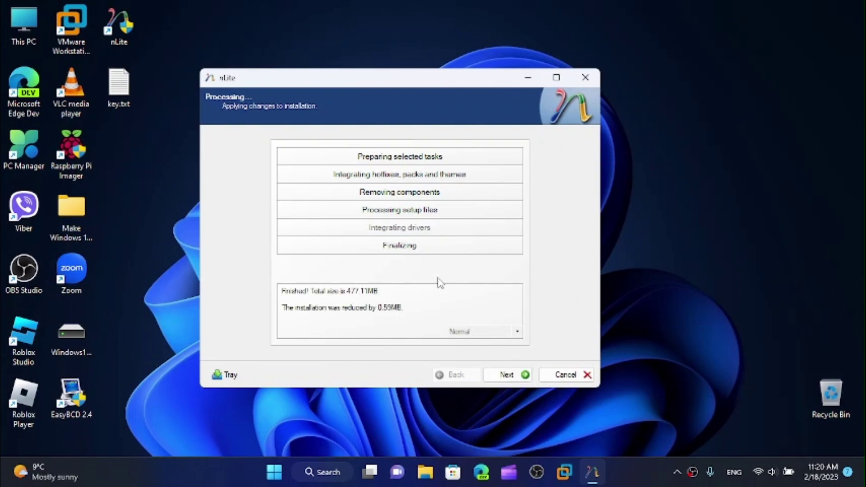
pyautogui.click(507, 378)
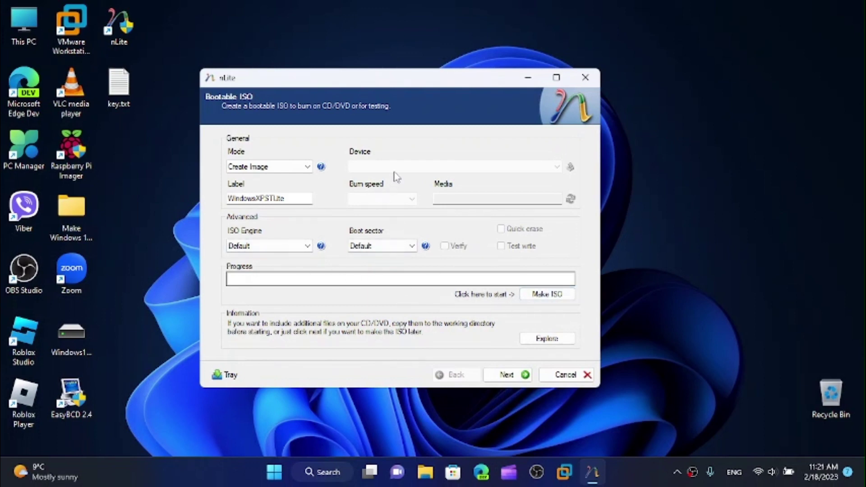
# Make the ISO on the Desktop with the file name Windows XP STLite and finish the wizard
pyautogui.click(543, 294)
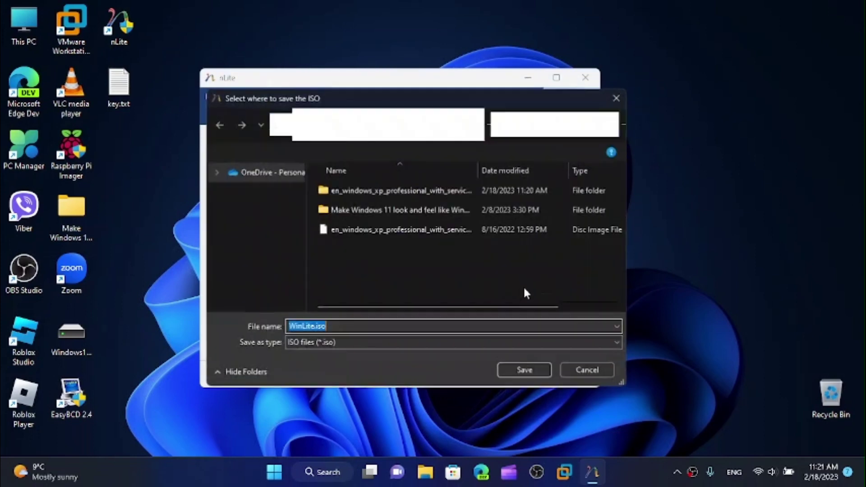
pyautogui.click(325, 327)
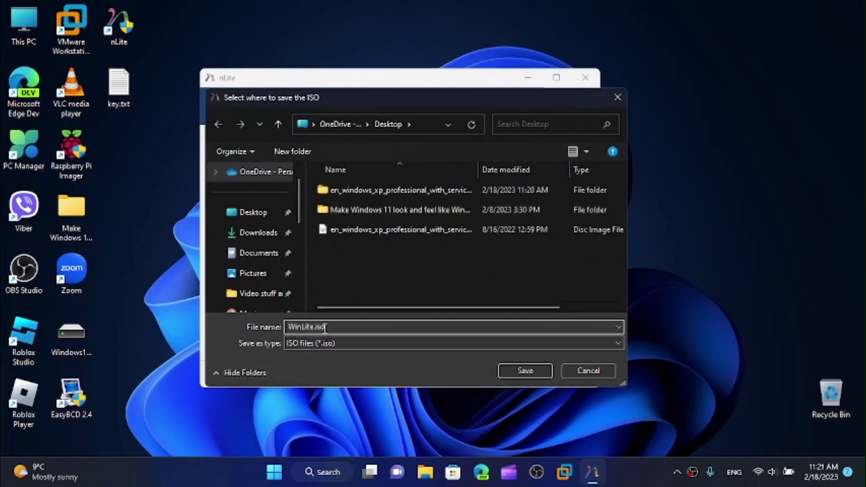
pyautogui.press('BackSpace')
pyautogui.press('BackSpace')
pyautogui.press('BackSpace')
pyautogui.press('BackSpace')
pyautogui.write('ows XP STLite')
pyautogui.click(523, 367)
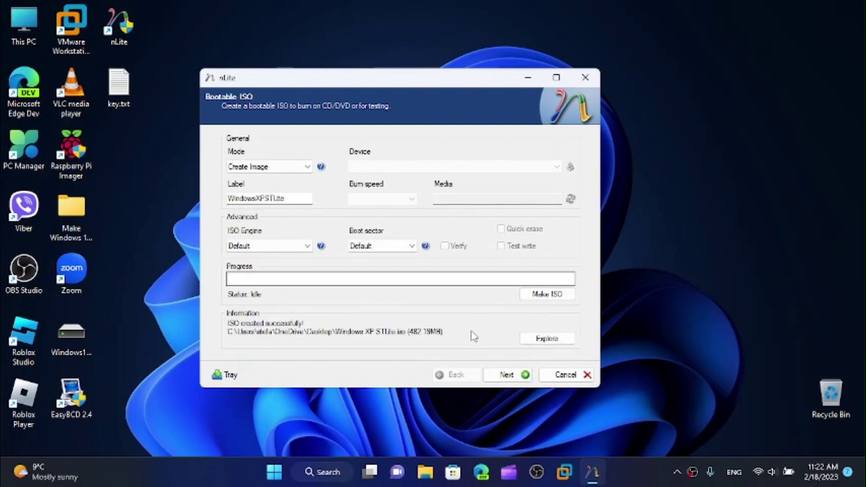
pyautogui.click(505, 377)
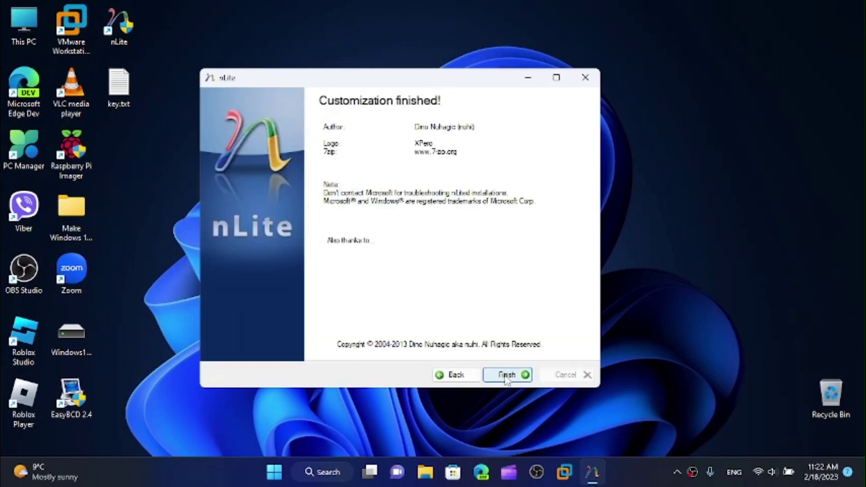
pyautogui.click(506, 376)
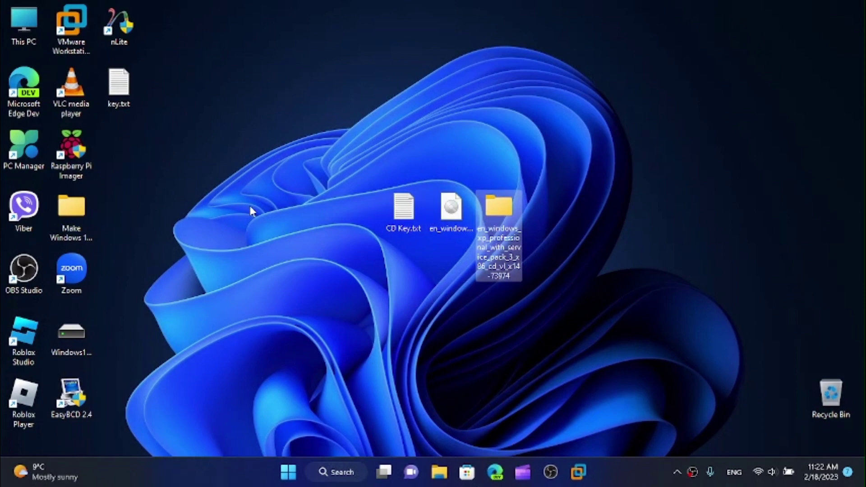
# Refresh the desktop and move Windows XP STLite.iso next to CD Key.txt
pyautogui.rightClick(250, 210)
pyautogui.click(271, 258)
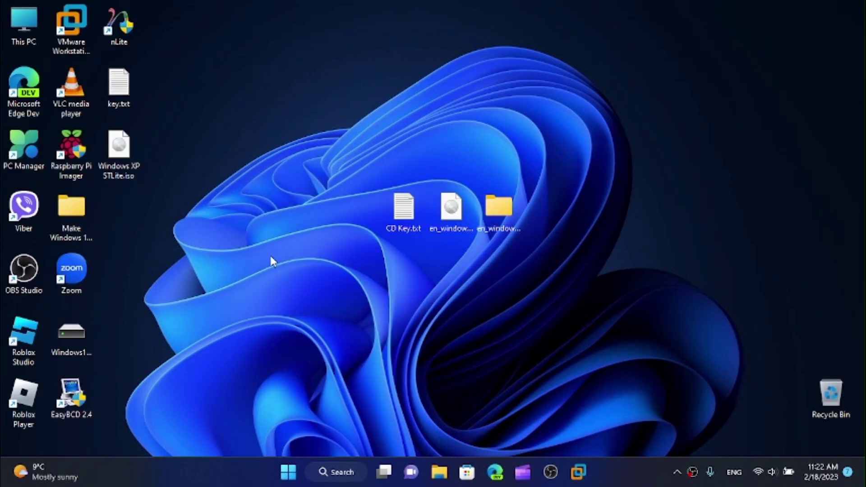
pyautogui.moveTo(130, 158); pyautogui.dragTo(368, 219)
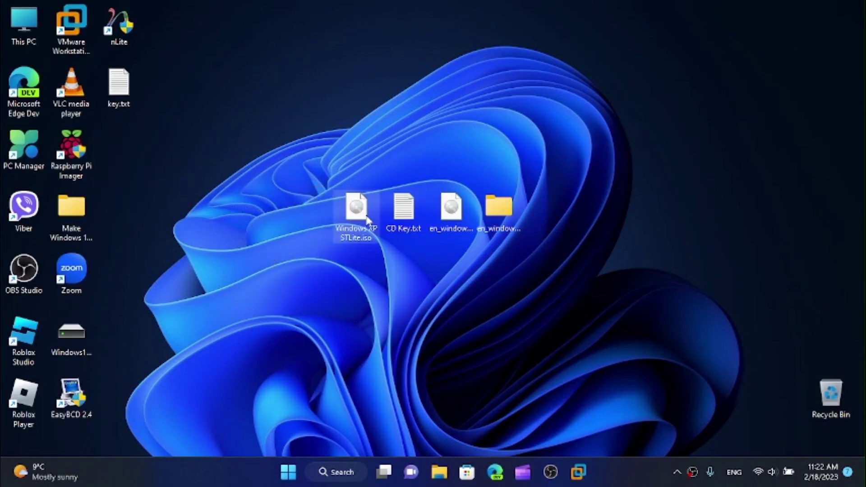
pyautogui.click(249, 256)
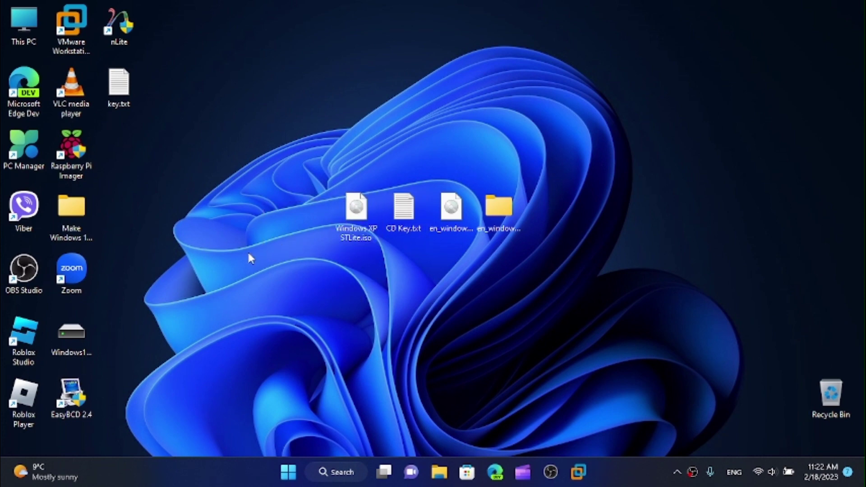
# Compare the file sizes of Windows XP STLite.iso and the original Windows XP ISO side by side in their properties, and close both windows
pyautogui.rightClick(366, 236)
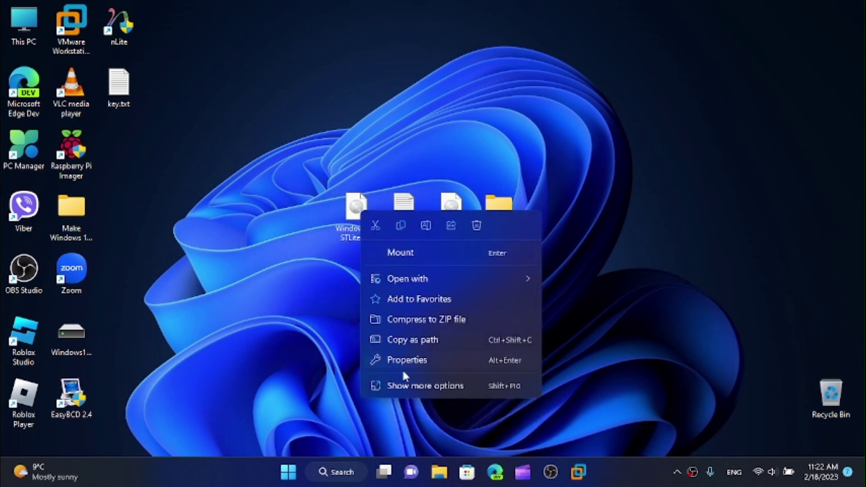
pyautogui.click(406, 359)
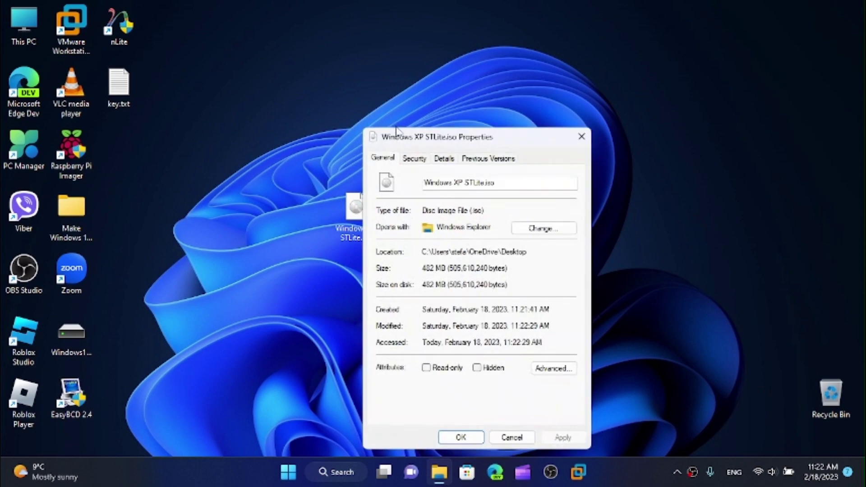
pyautogui.moveTo(397, 140); pyautogui.dragTo(138, 113)
pyautogui.rightClick(460, 212)
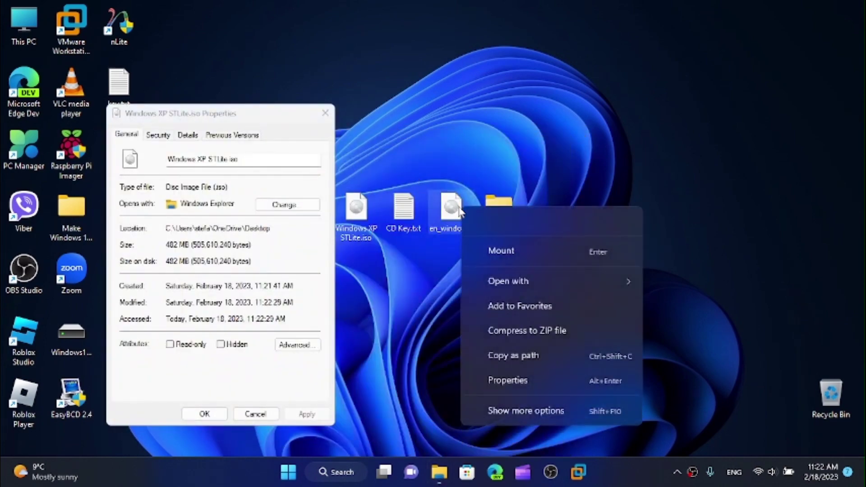
pyautogui.click(493, 356)
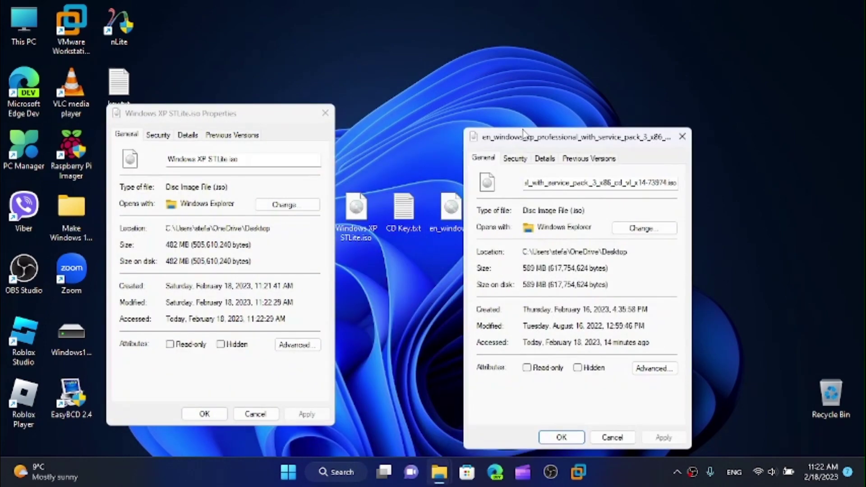
pyautogui.moveTo(522, 141); pyautogui.dragTo(501, 118)
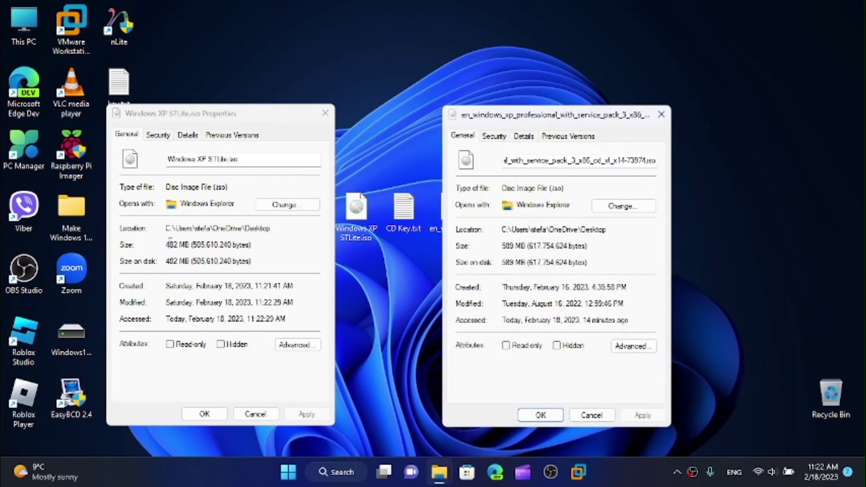
pyautogui.click(199, 247)
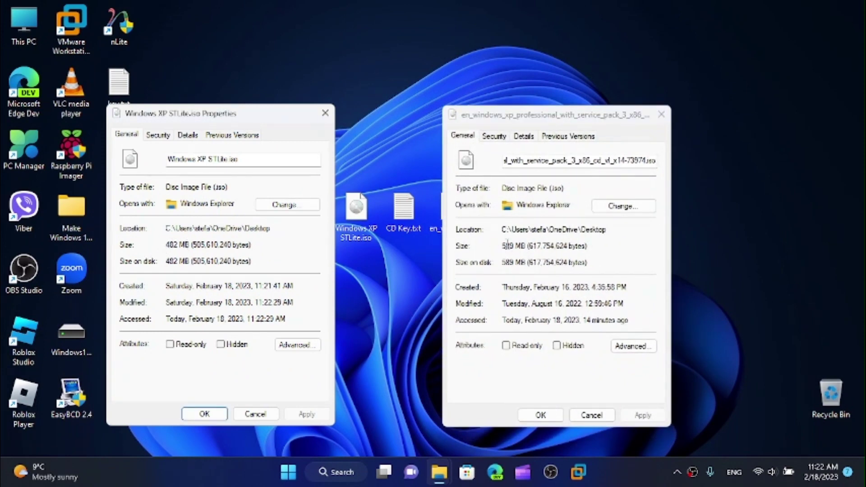
pyautogui.click(586, 415)
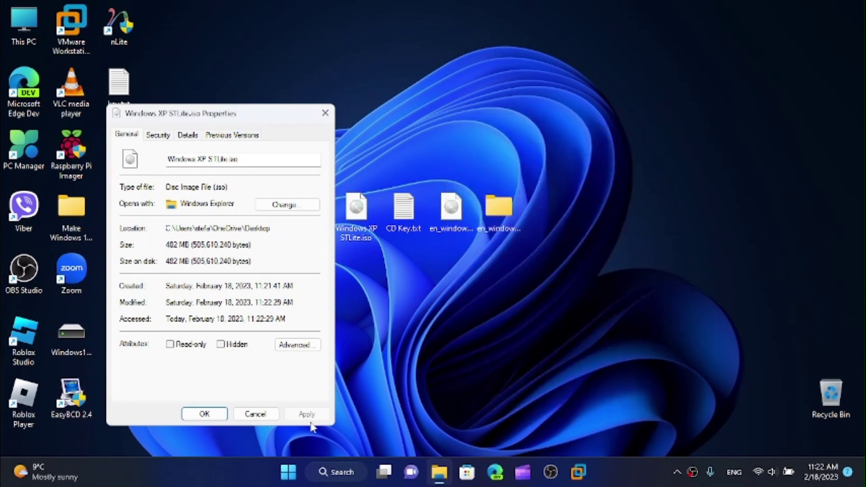
pyautogui.click(256, 414)
pyautogui.moveTo(564, 347); pyautogui.dragTo(298, 151)
pyautogui.click(298, 151)
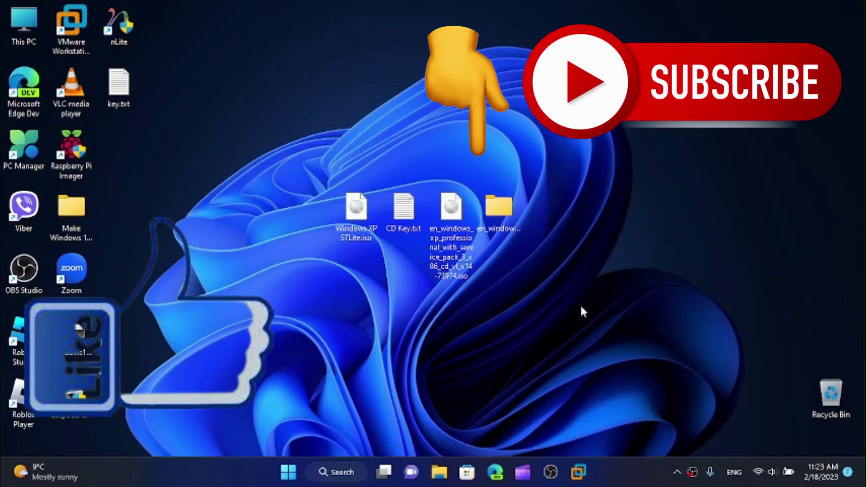
pyautogui.click(692, 472)
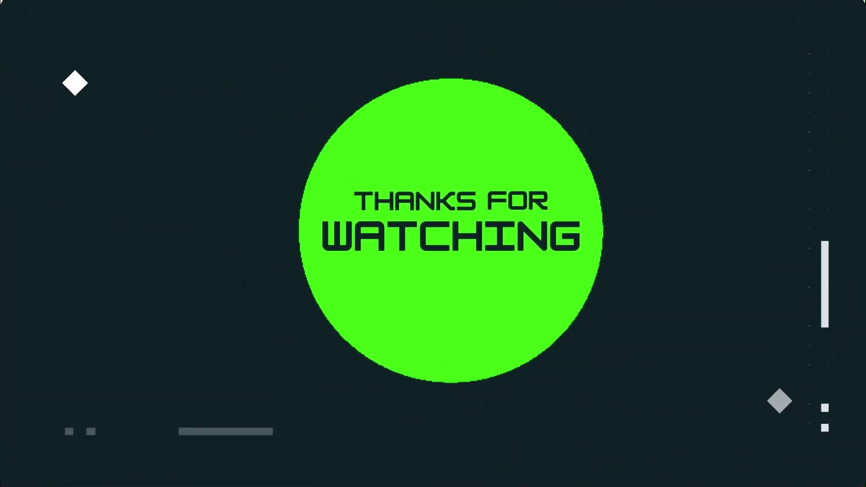